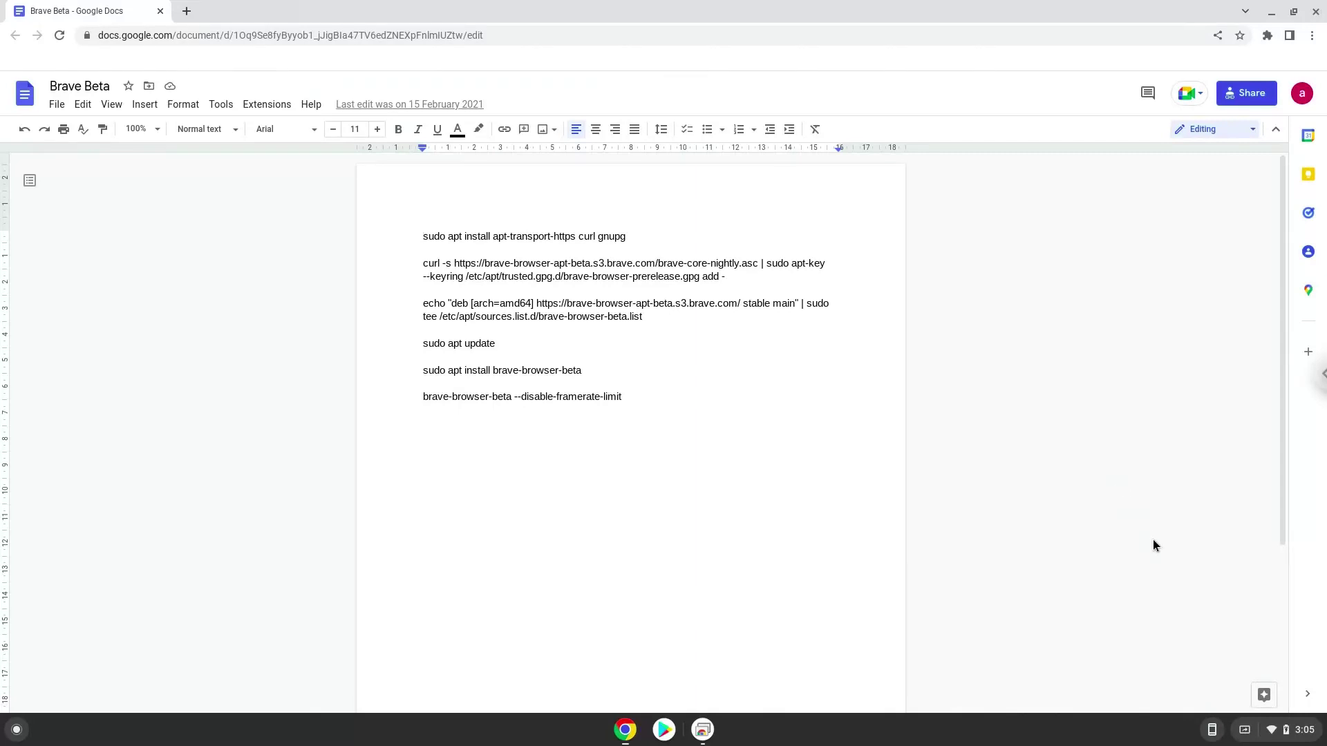
Open ChromeOS Settings and go to Advanced > Developers, where the Linux development environment is listed.
left_click(1279, 732)
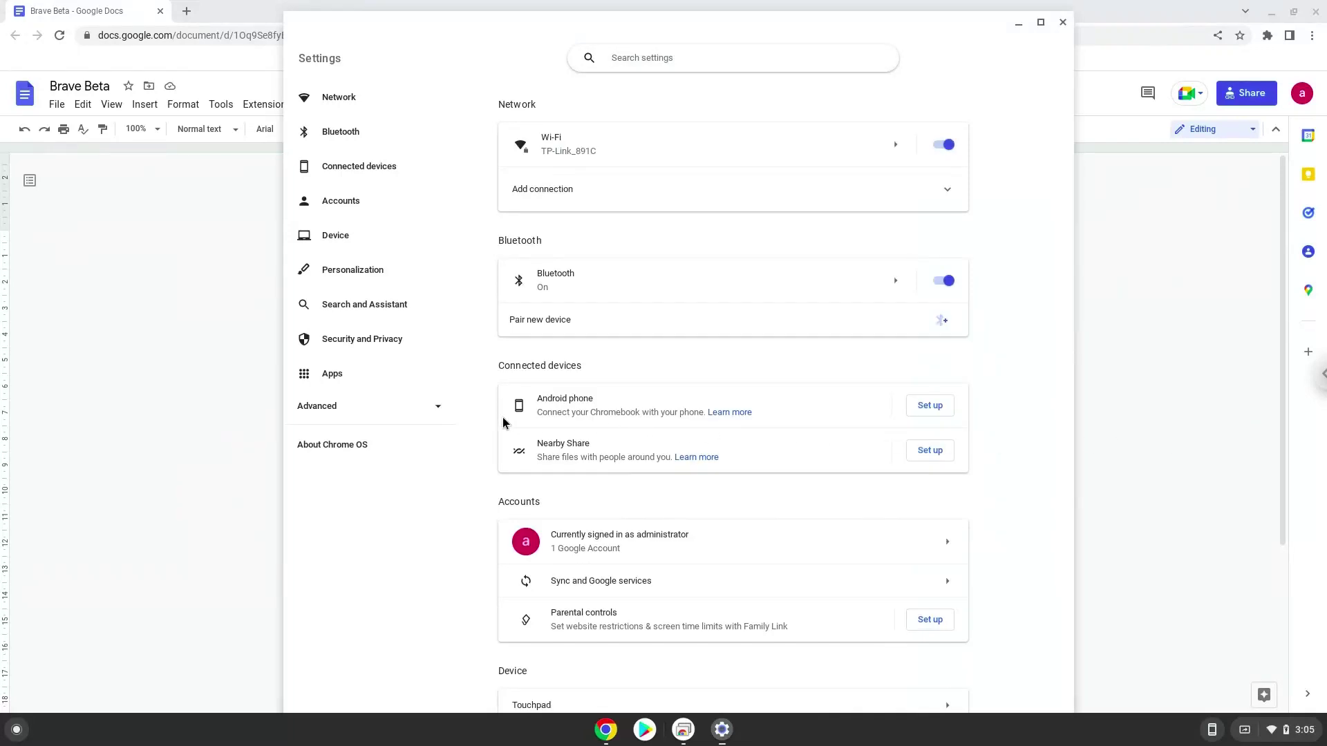
left_click(385, 415)
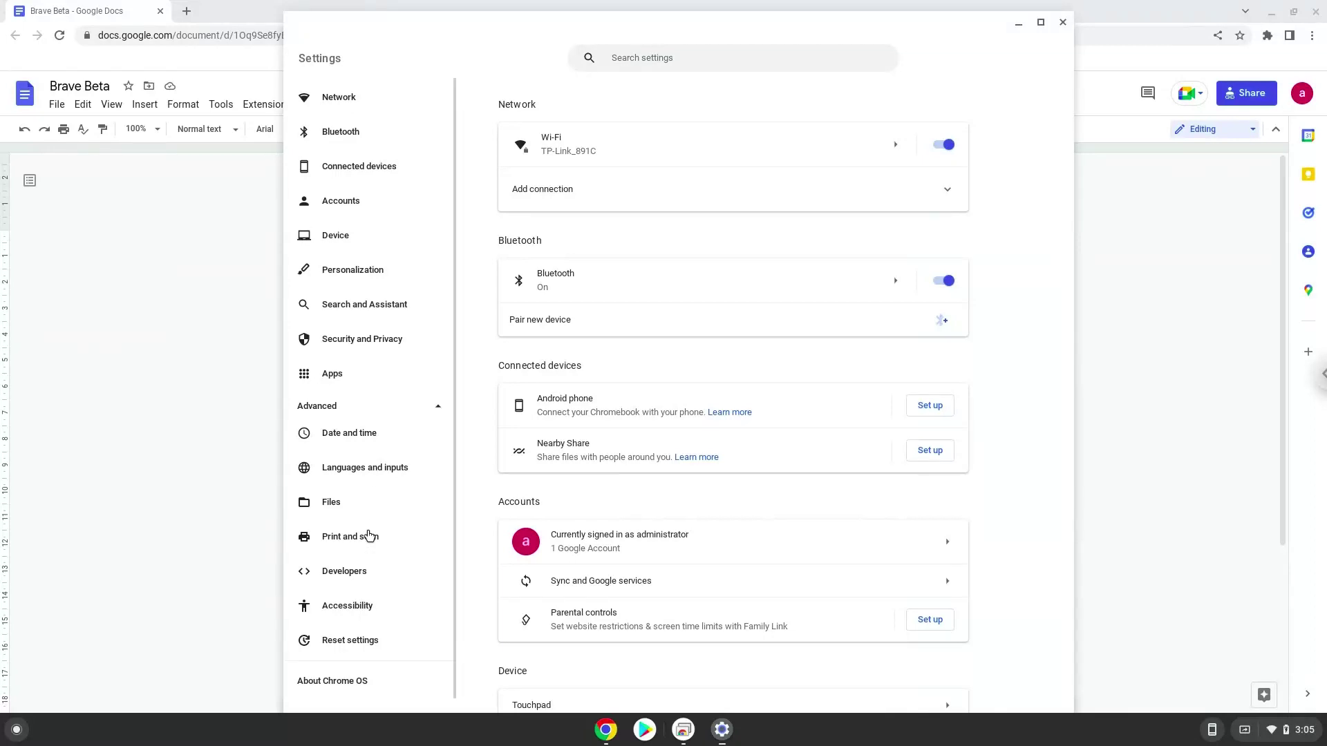
left_click(364, 583)
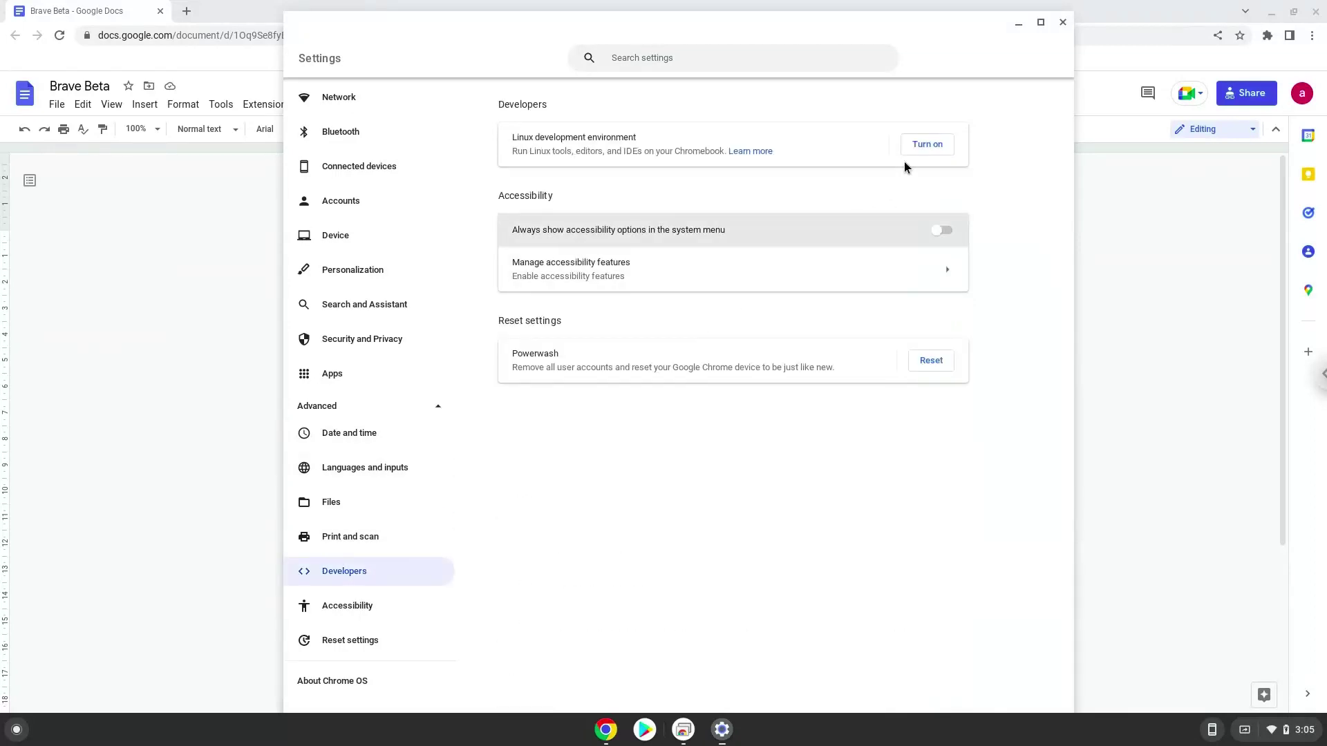
Turn on Linux, installing it with the recommended 10.0 GB disk size, then close the resulting Terminal.
left_click(926, 144)
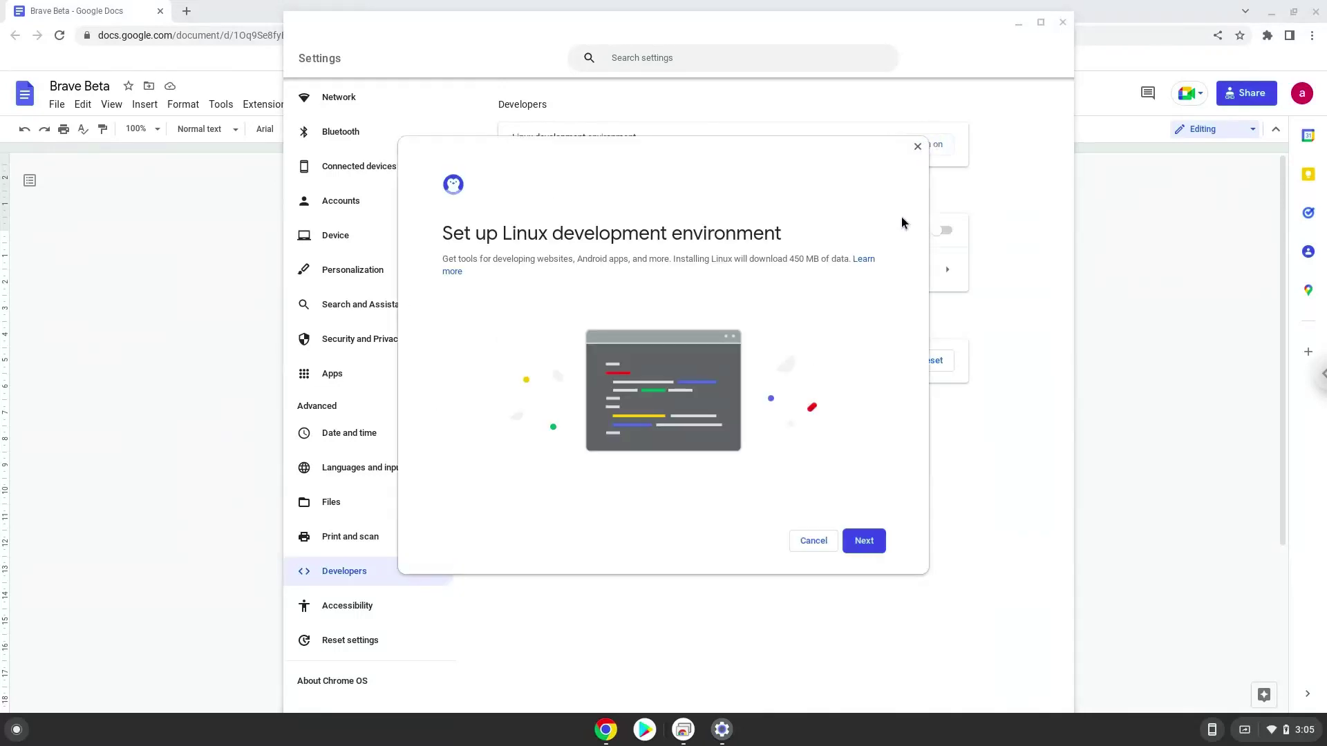
left_click(857, 542)
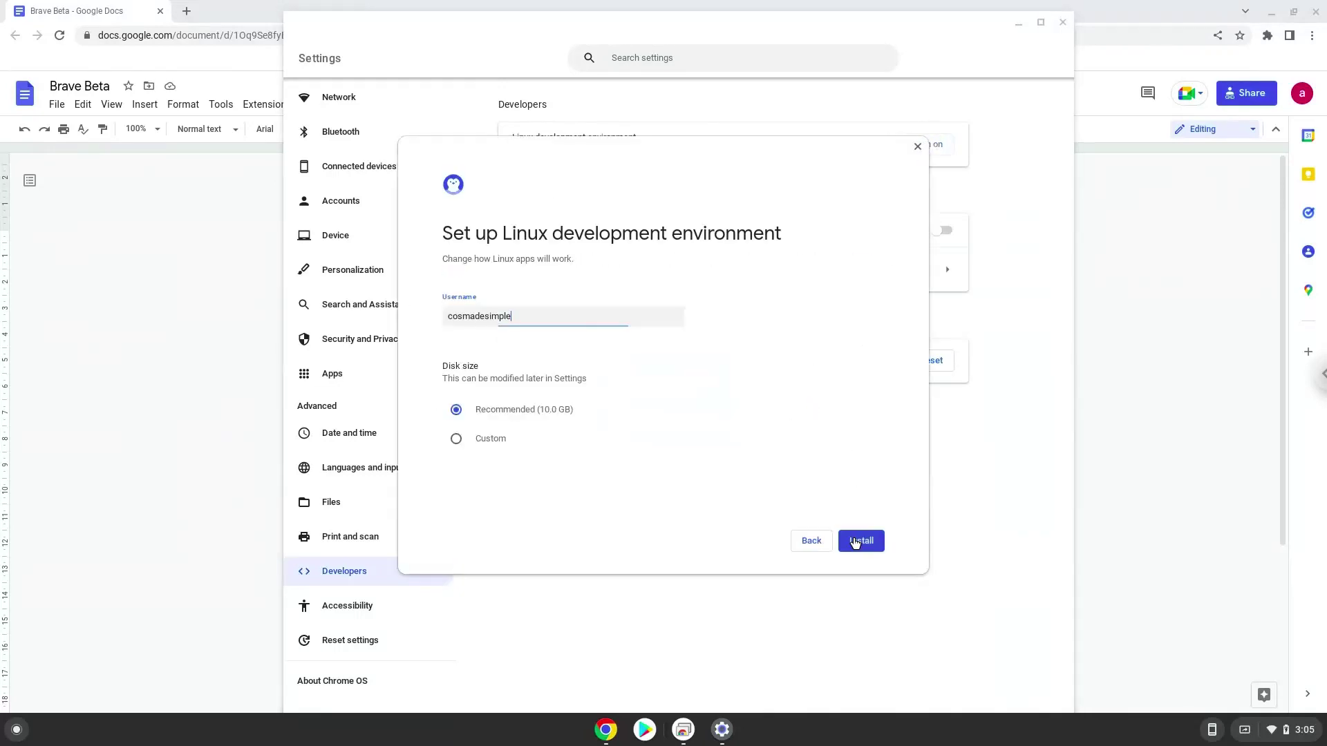
left_click(856, 542)
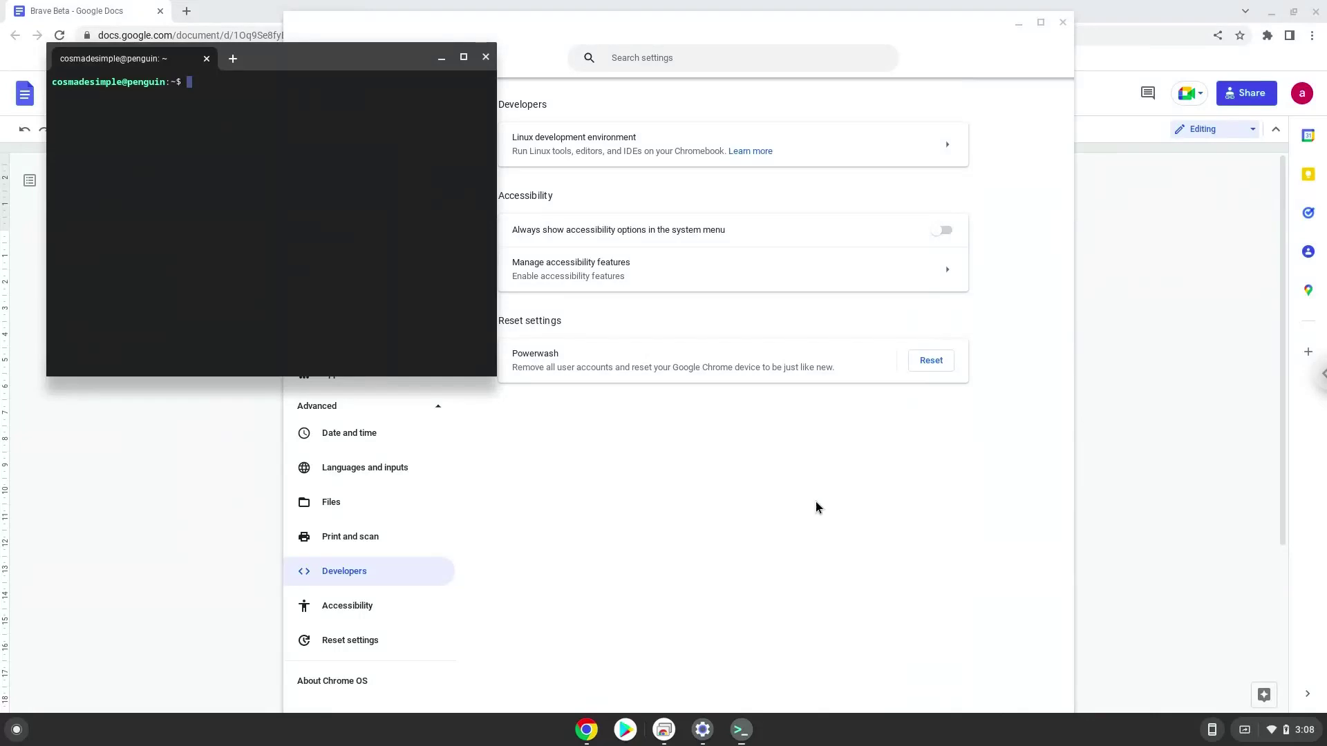
left_click(486, 58)
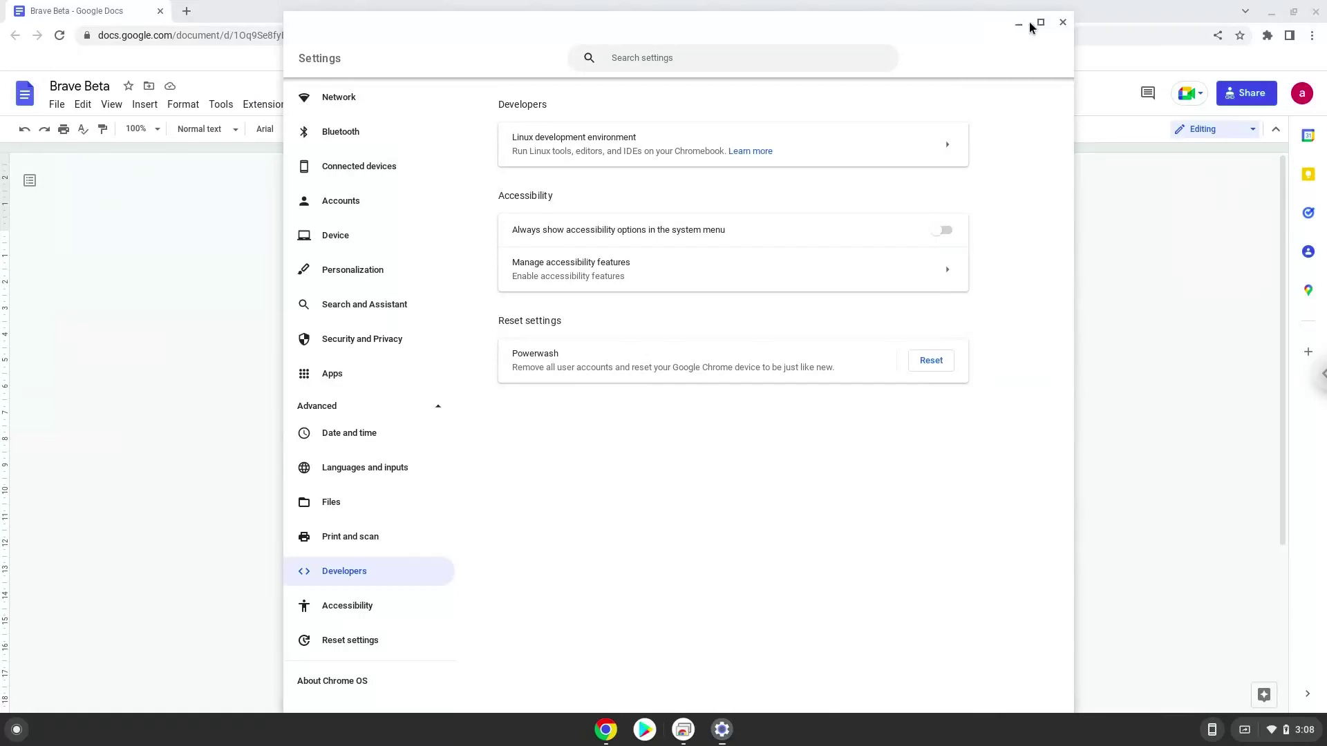
Close Settings and copy the 'sudo apt install apt-transport-https curl gnupg' line from the document.
left_click(1063, 23)
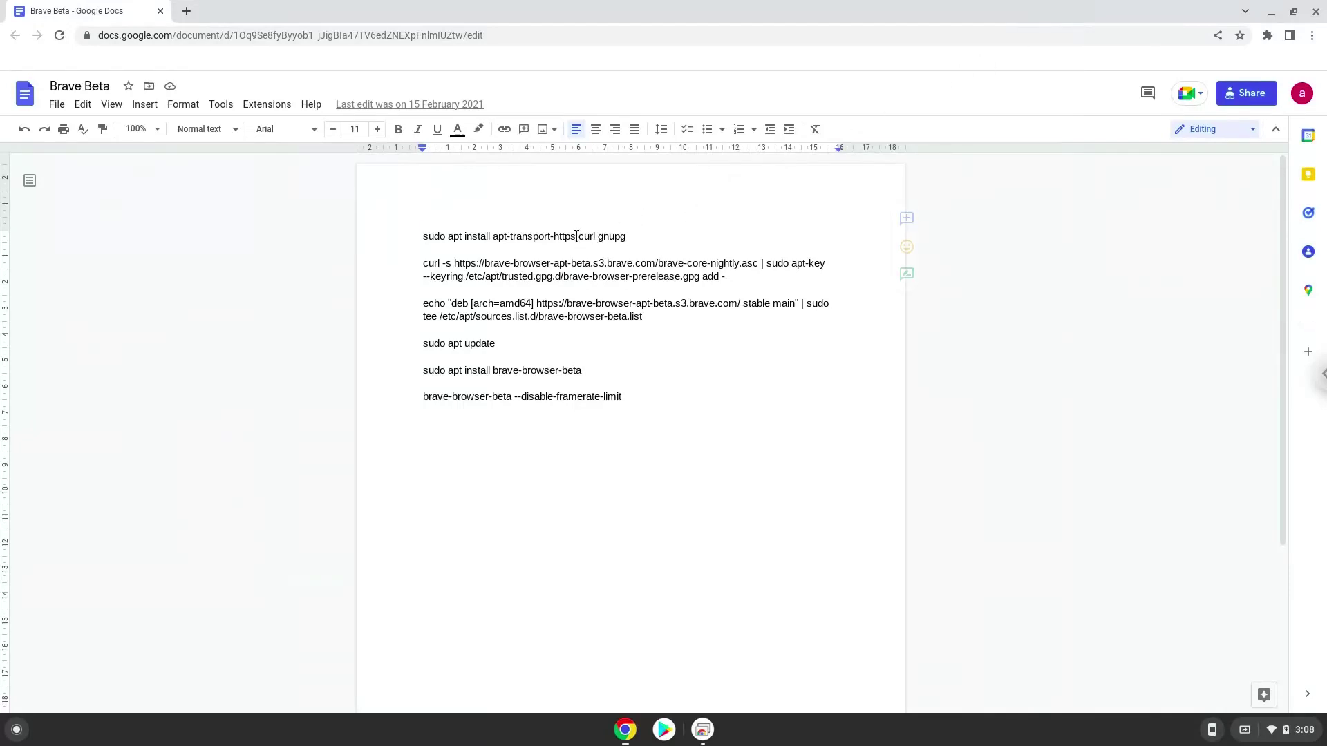
triple_click(577, 237)
right_click(576, 236)
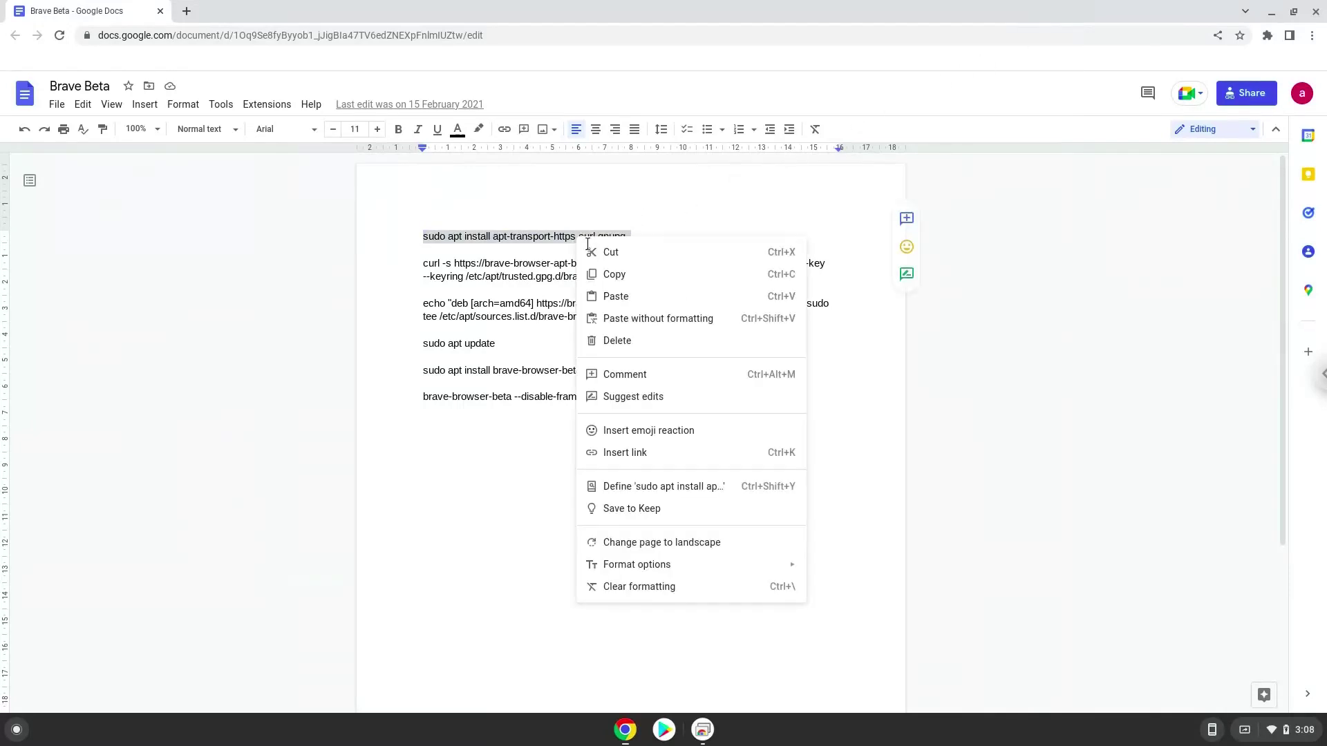
left_click(617, 274)
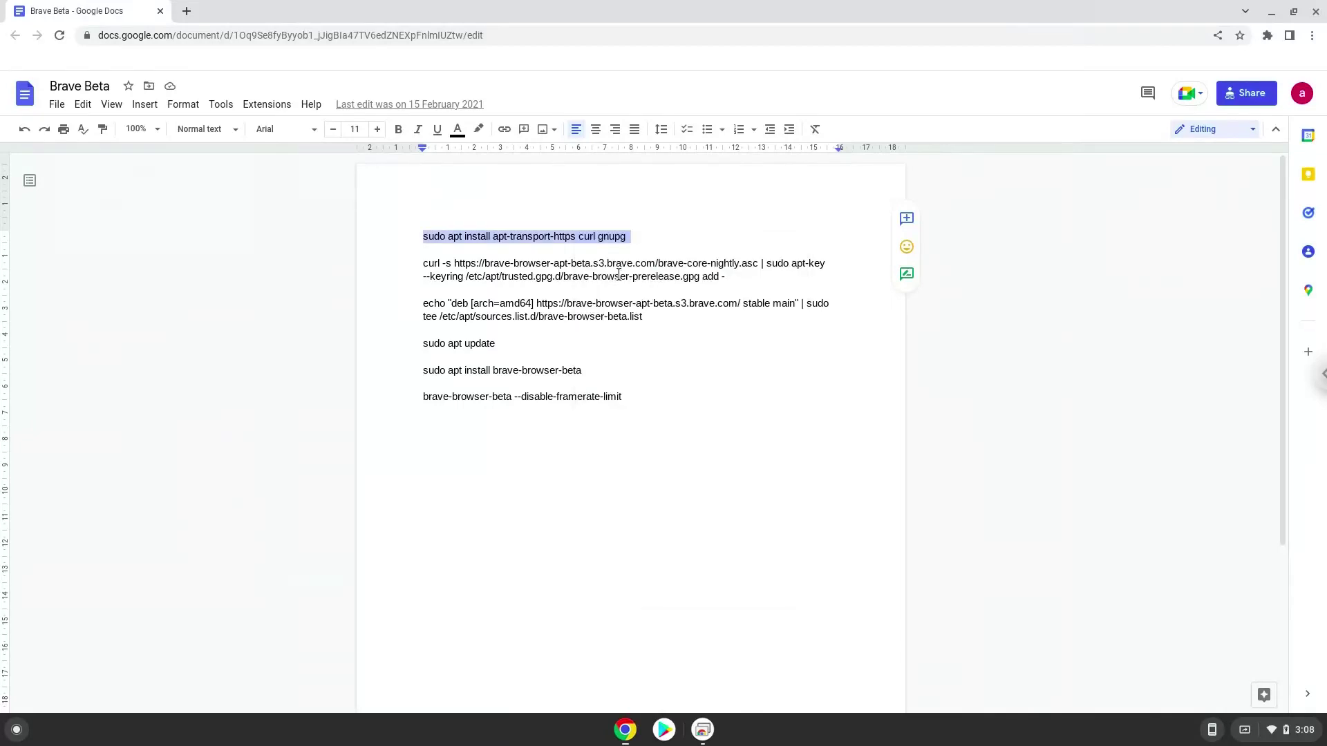
Launch Terminal by searching 'ter' in the app launcher.
left_click(17, 730)
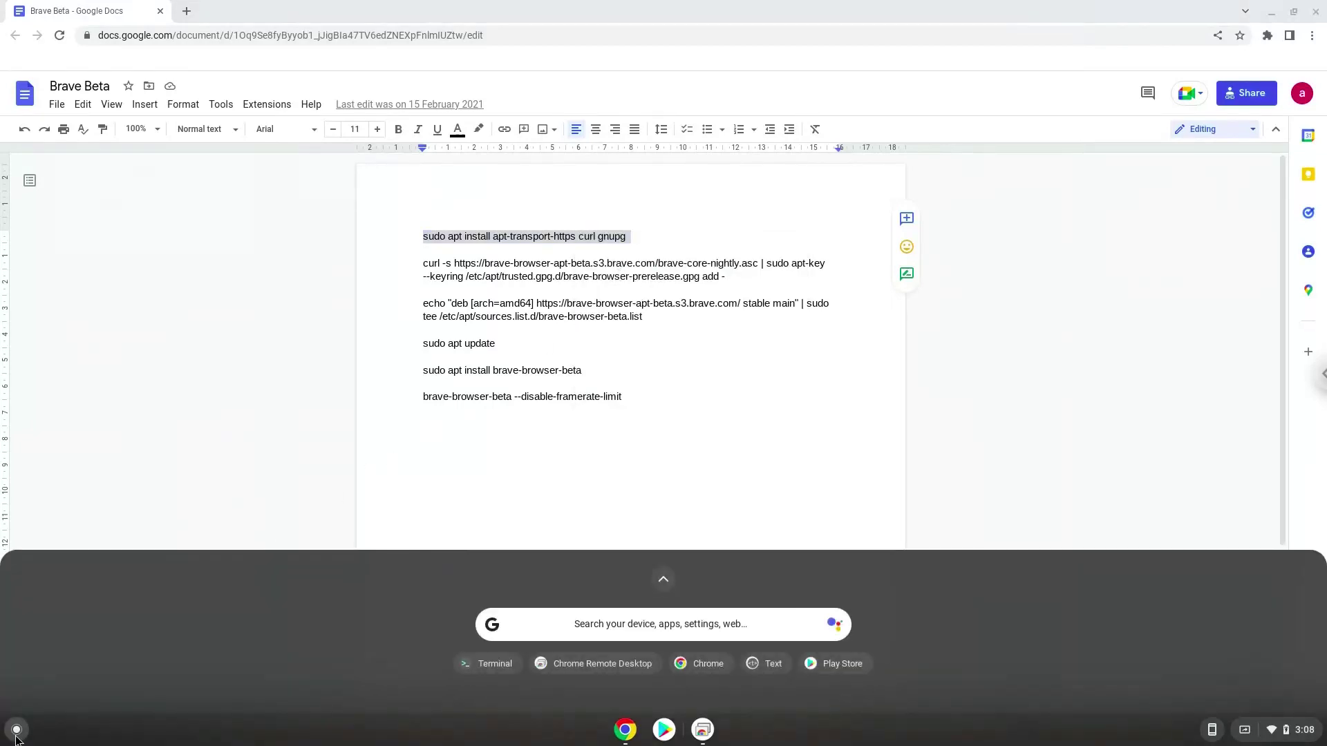
type("ter")
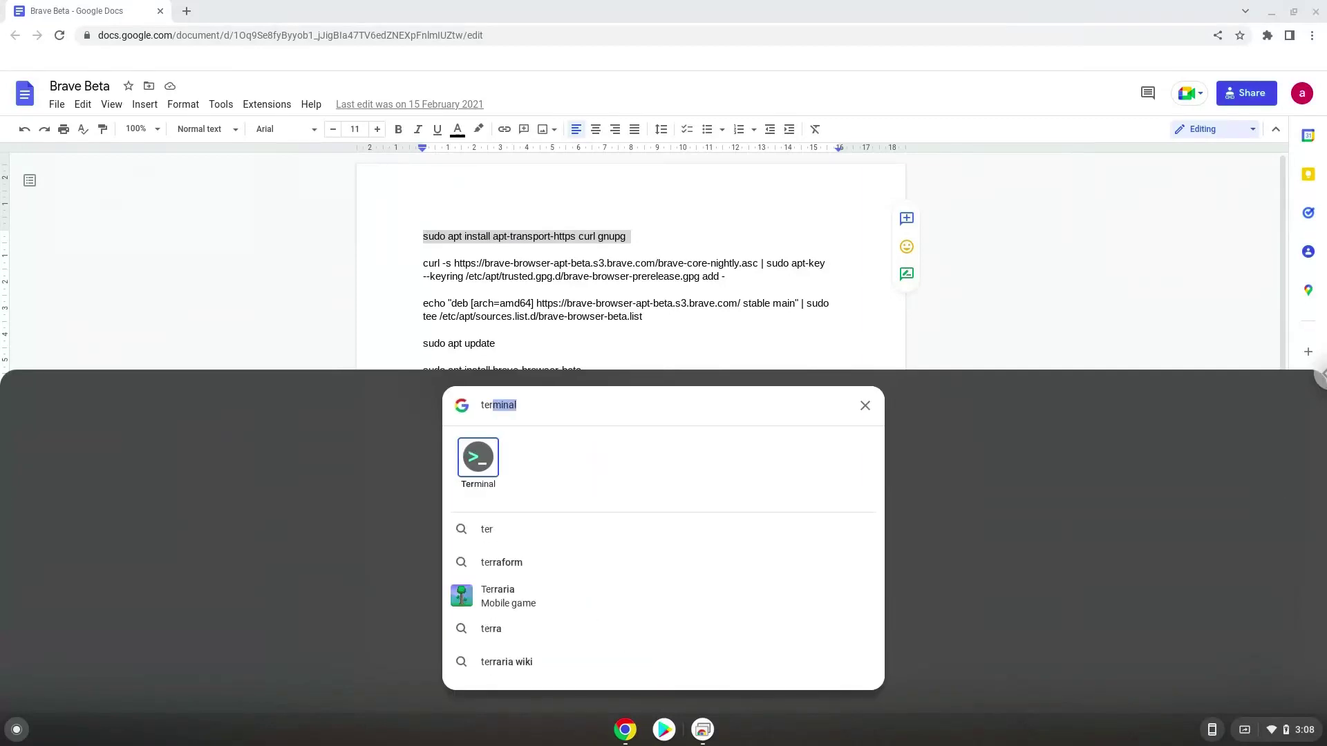
left_click(468, 462)
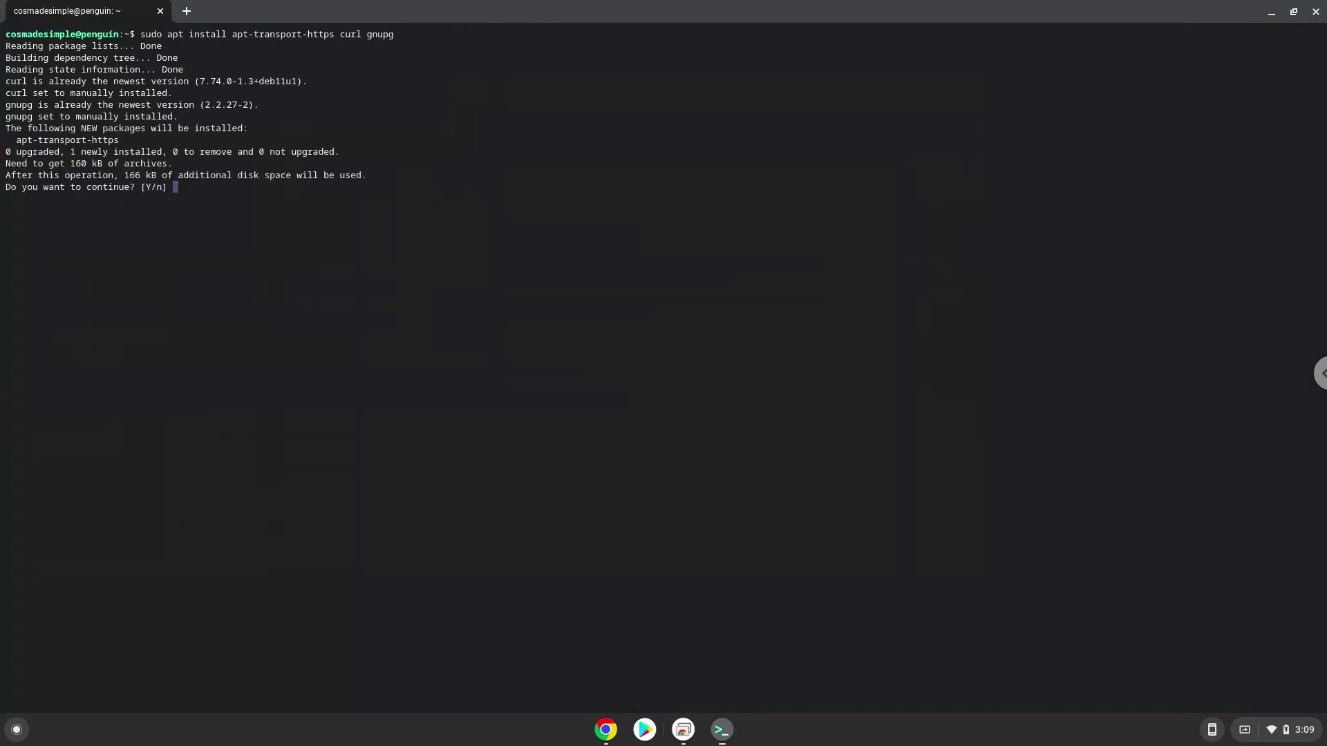
Confirm the [Y/n] prompt so apt-transport-https 2.2.4 installs.
key("Return")
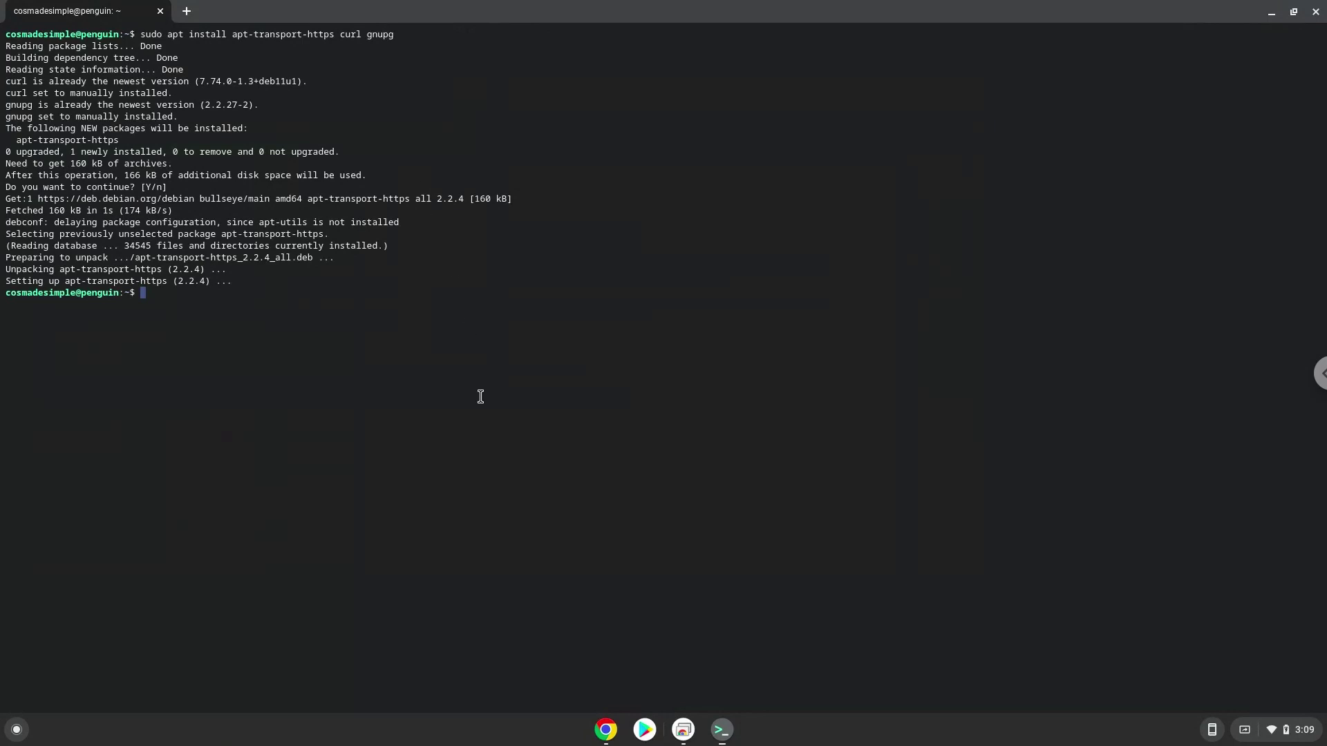
Back in the Brave Beta document, copy the curl paragraph that adds the Brave signing key.
left_click(604, 722)
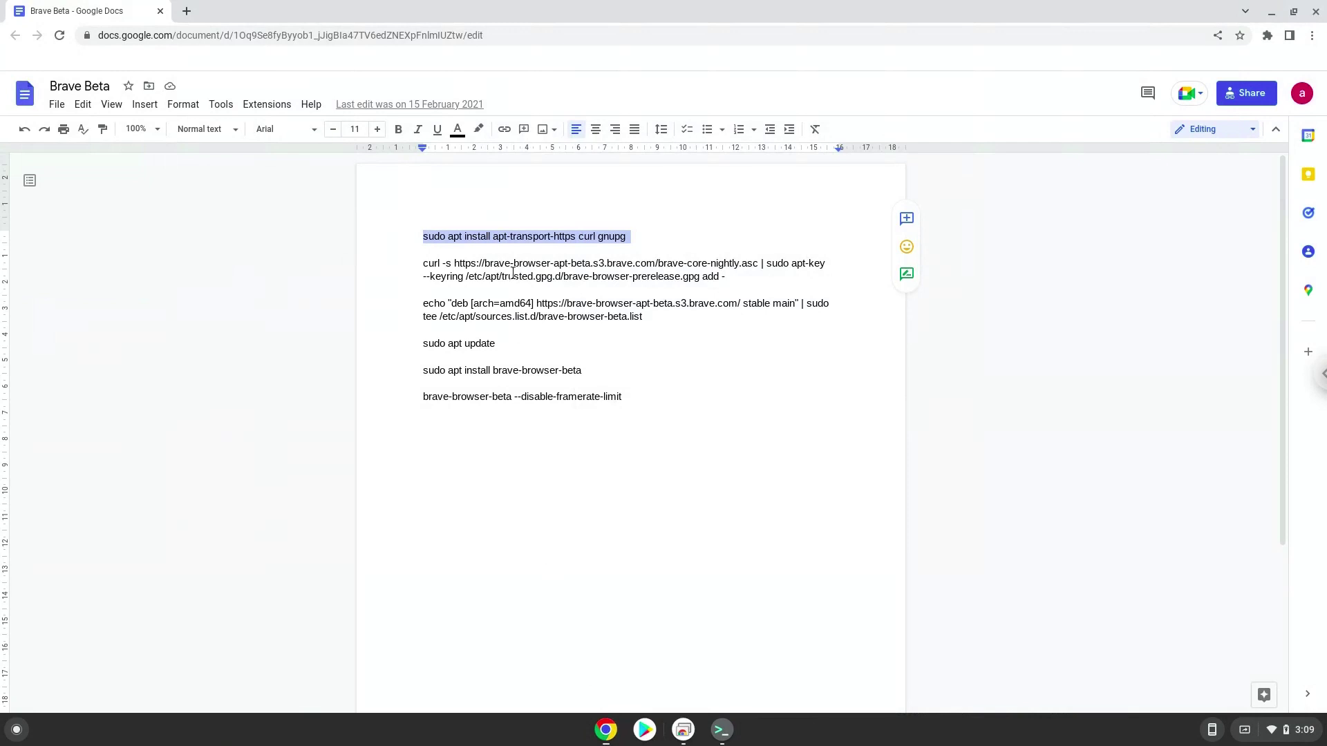
triple_click(512, 264)
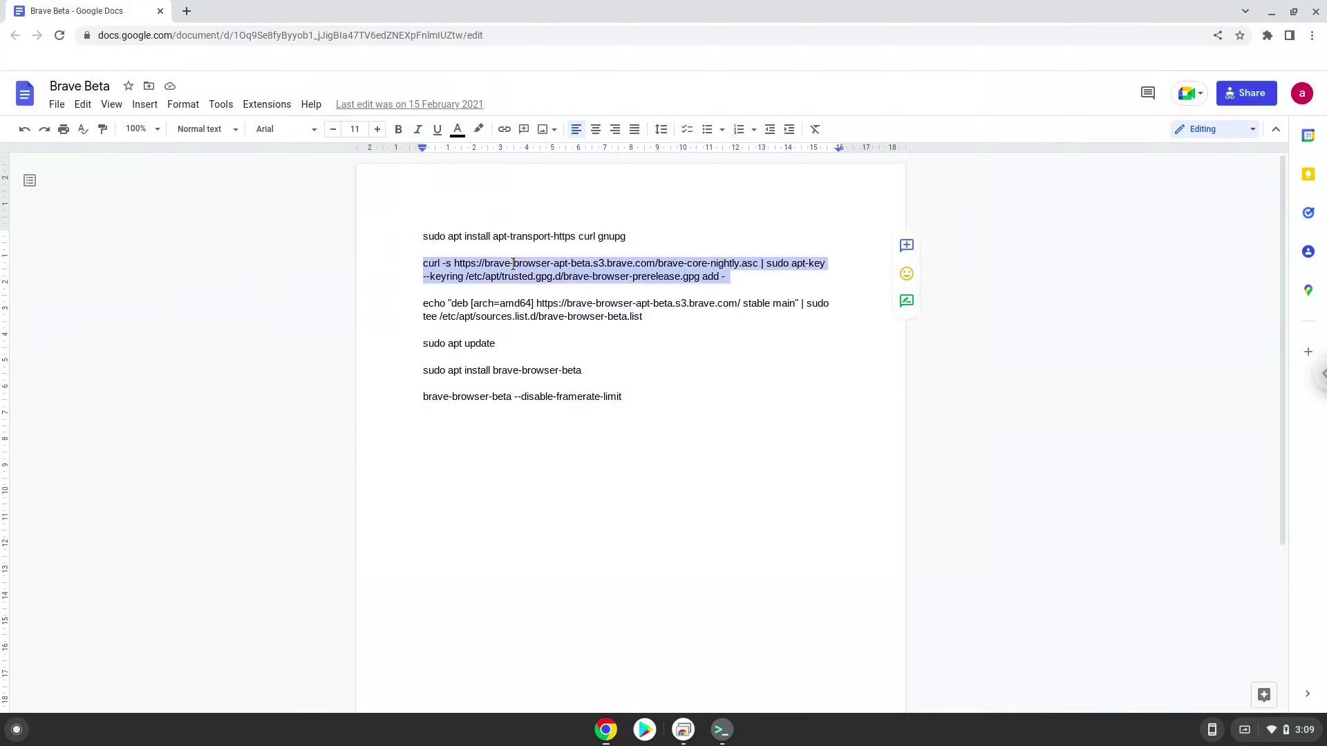
right_click(513, 263)
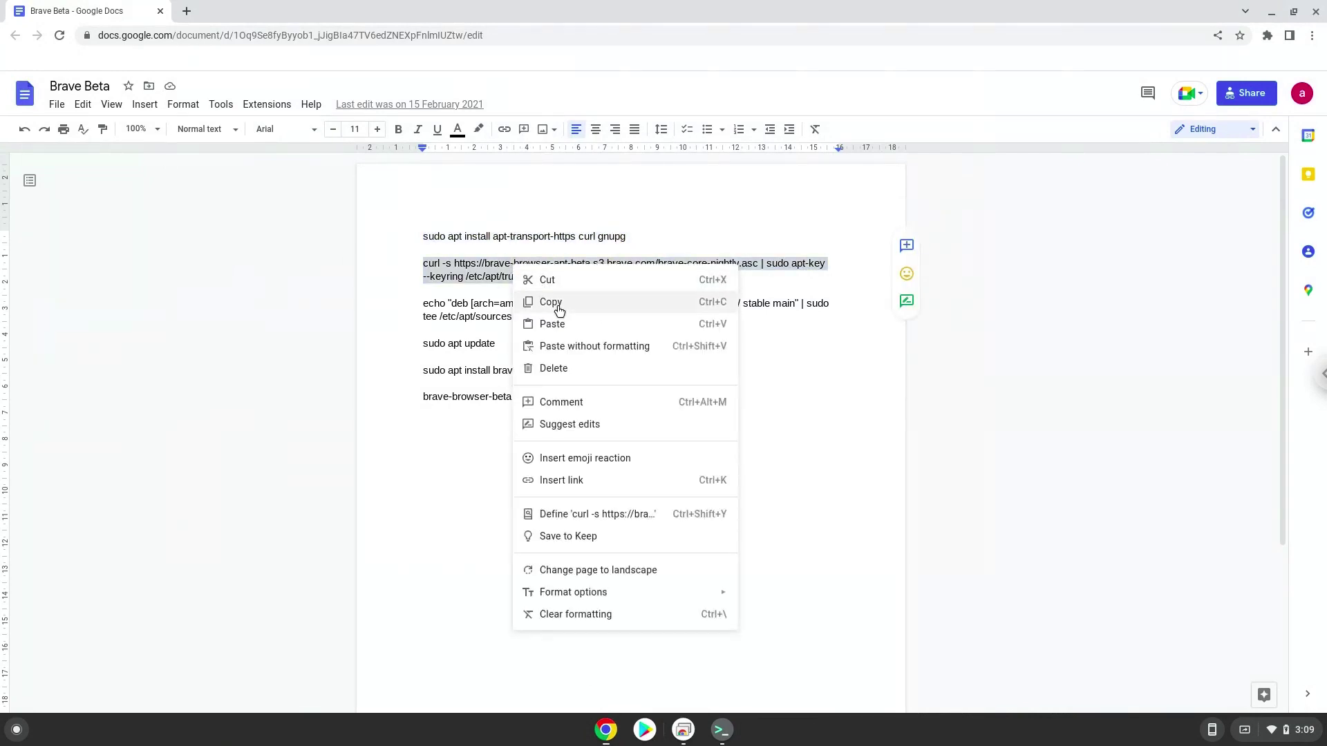
left_click(556, 305)
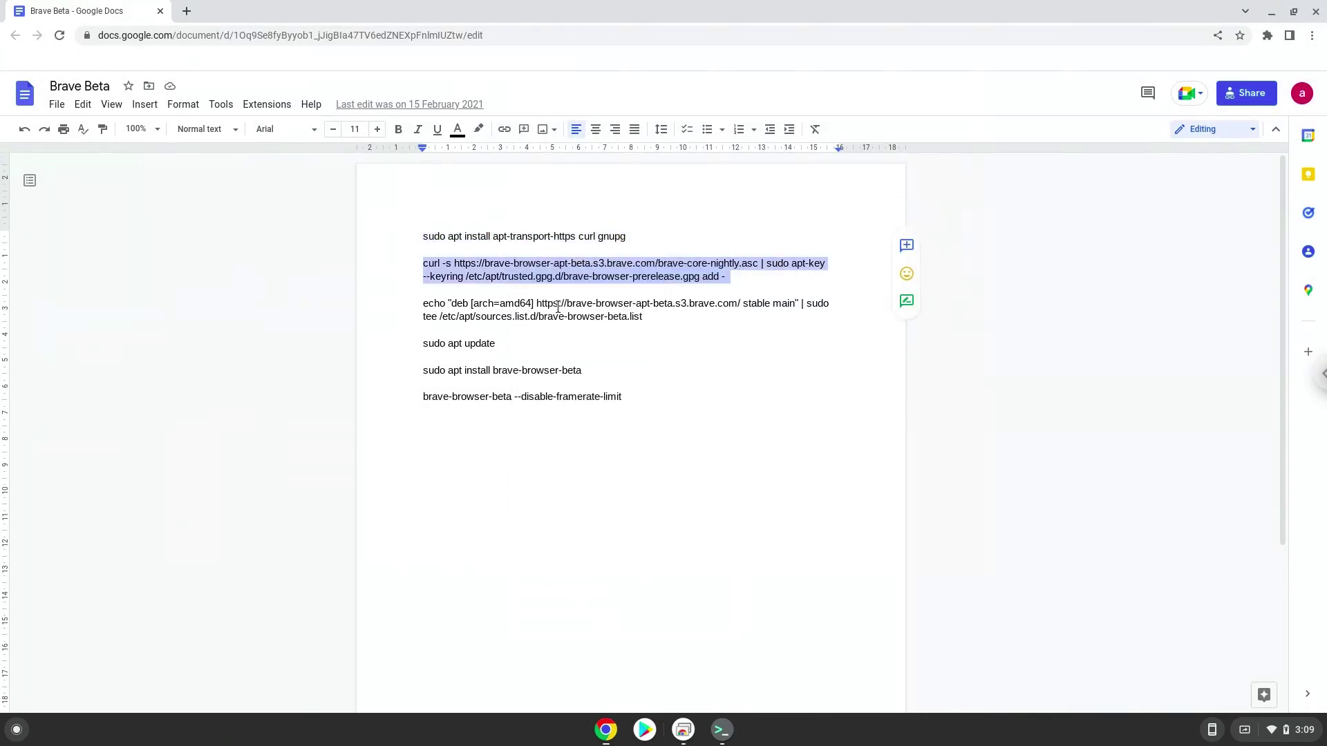
Paste the curl key command into Terminal with Ctrl+Shift+V and run it.
left_click(722, 736)
key("ctrl+shift+v")
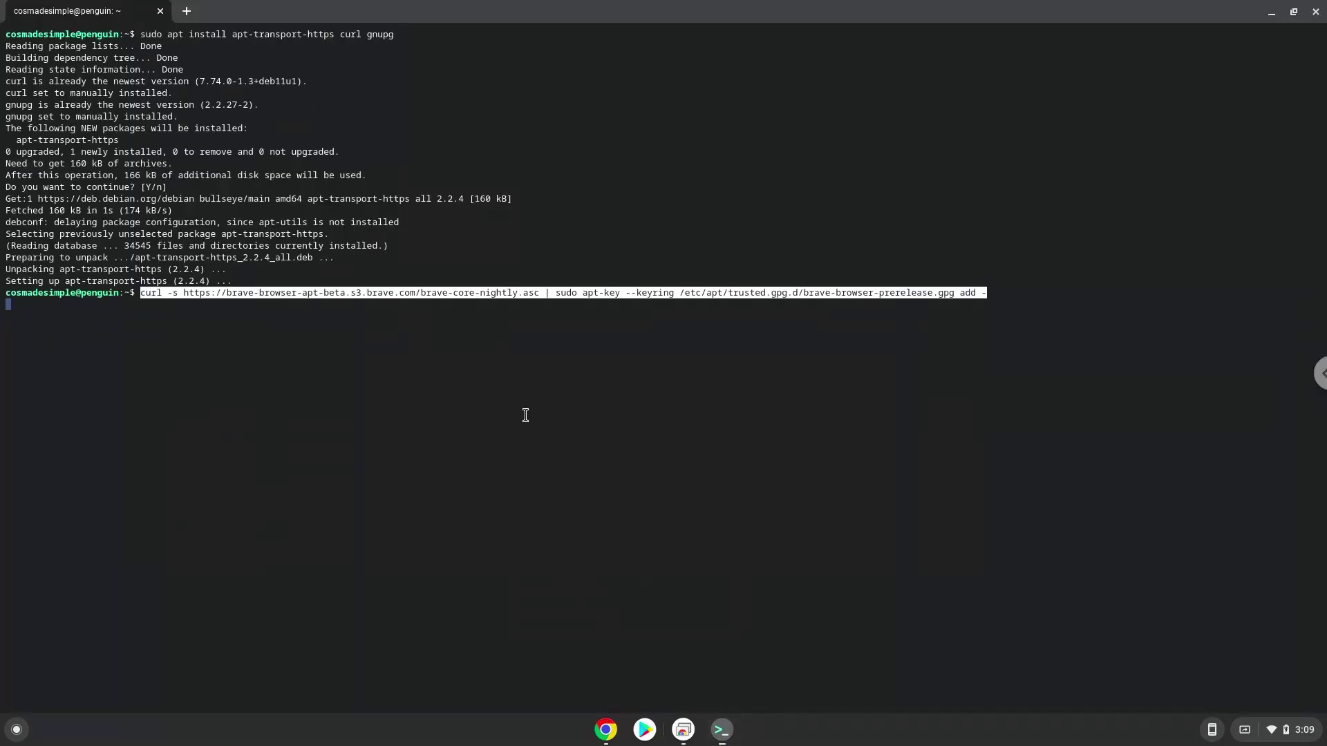
key("Return")
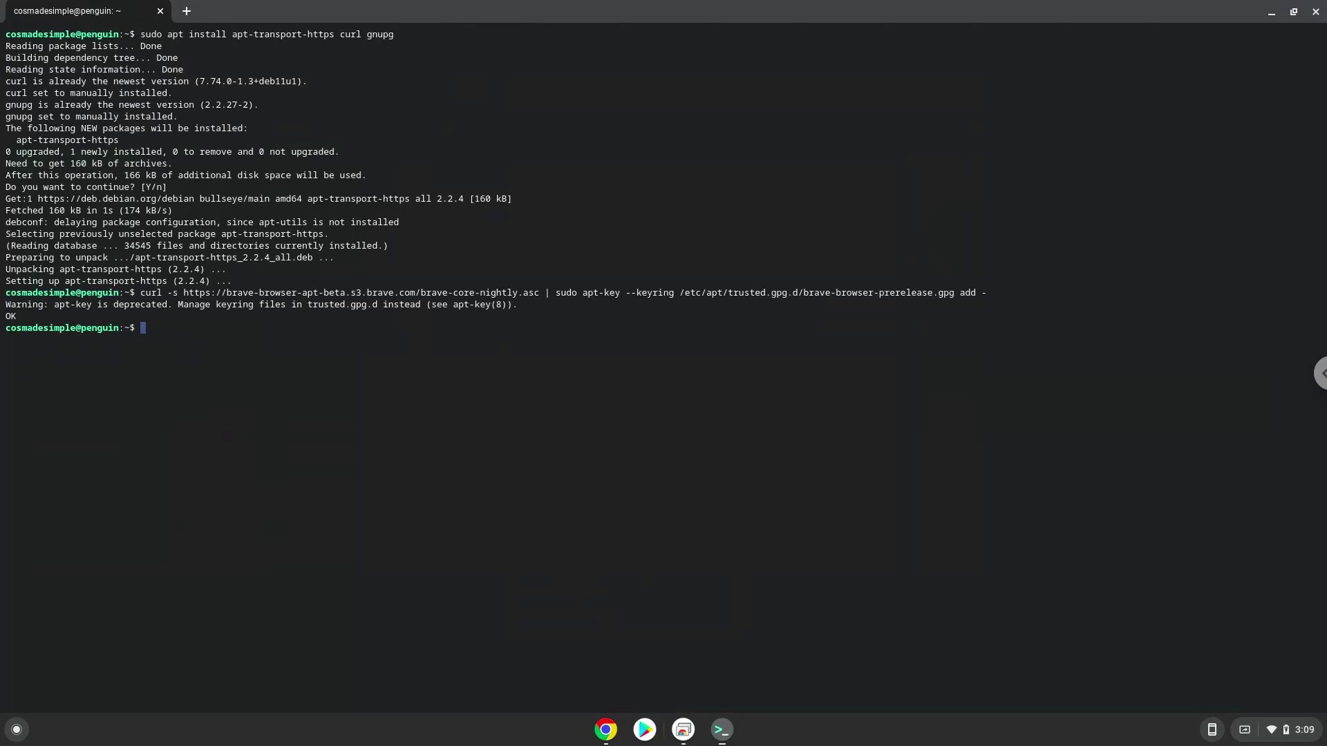
Copy the echo command paragraph from the Brave Beta document.
left_click(606, 730)
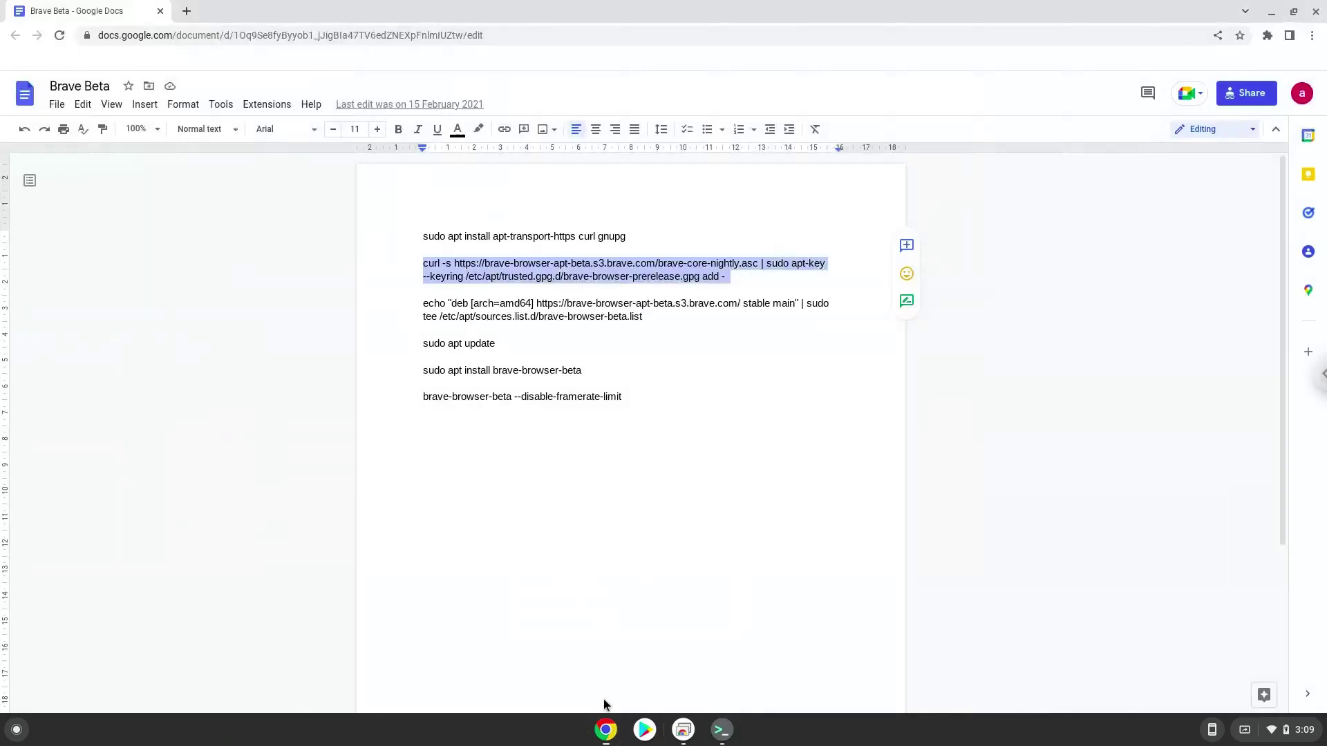
triple_click(540, 305)
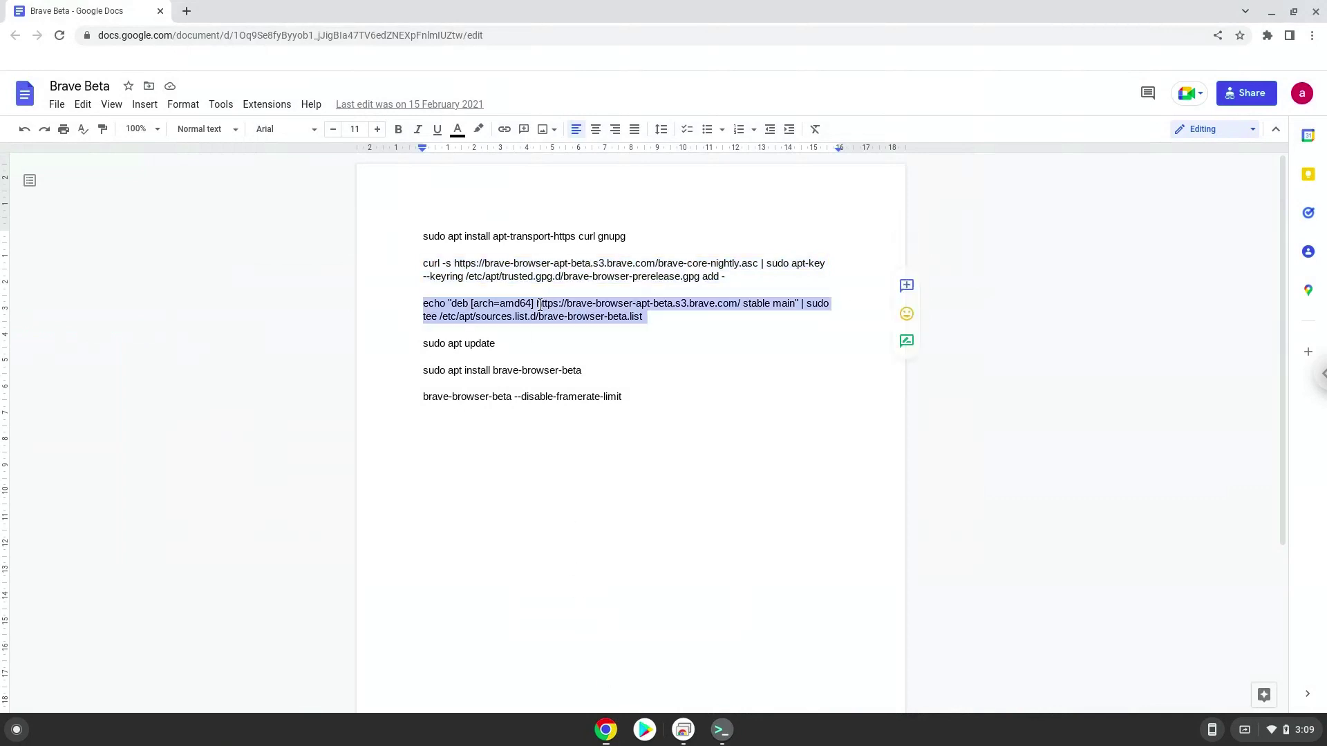
right_click(539, 305)
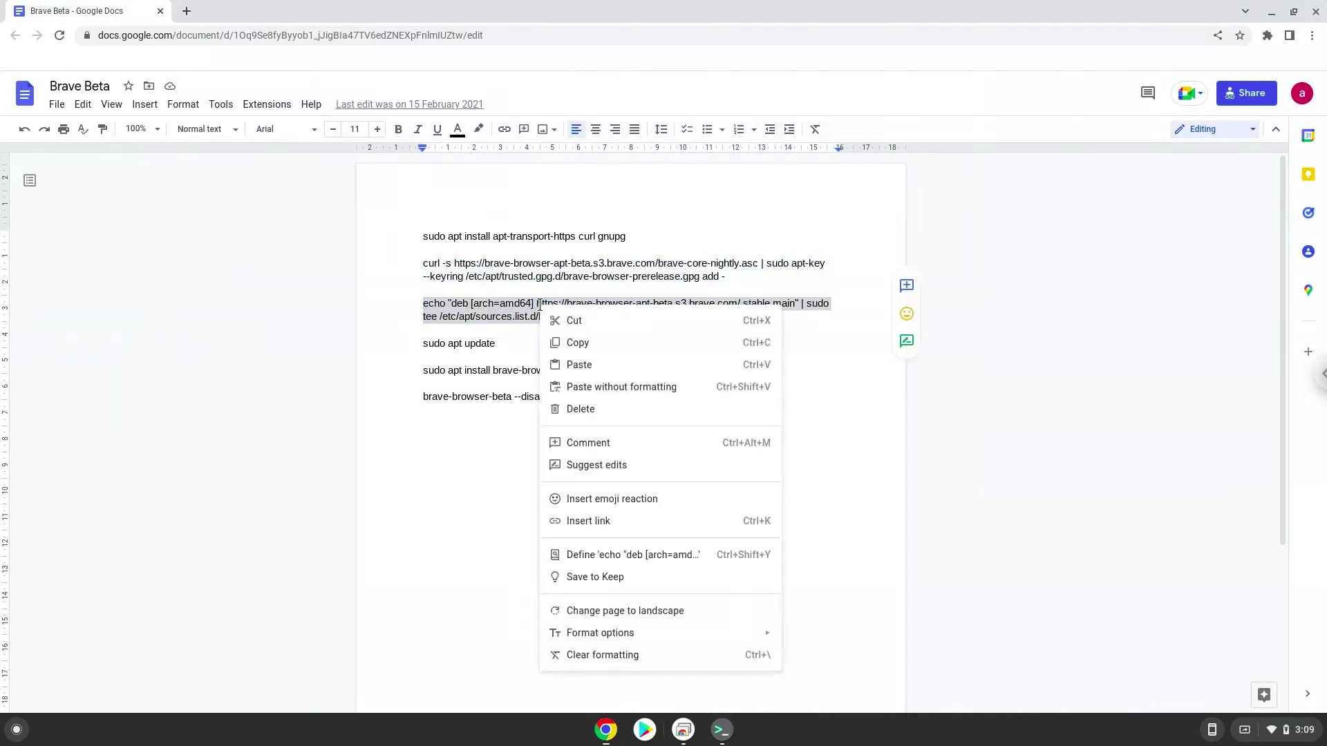
left_click(576, 355)
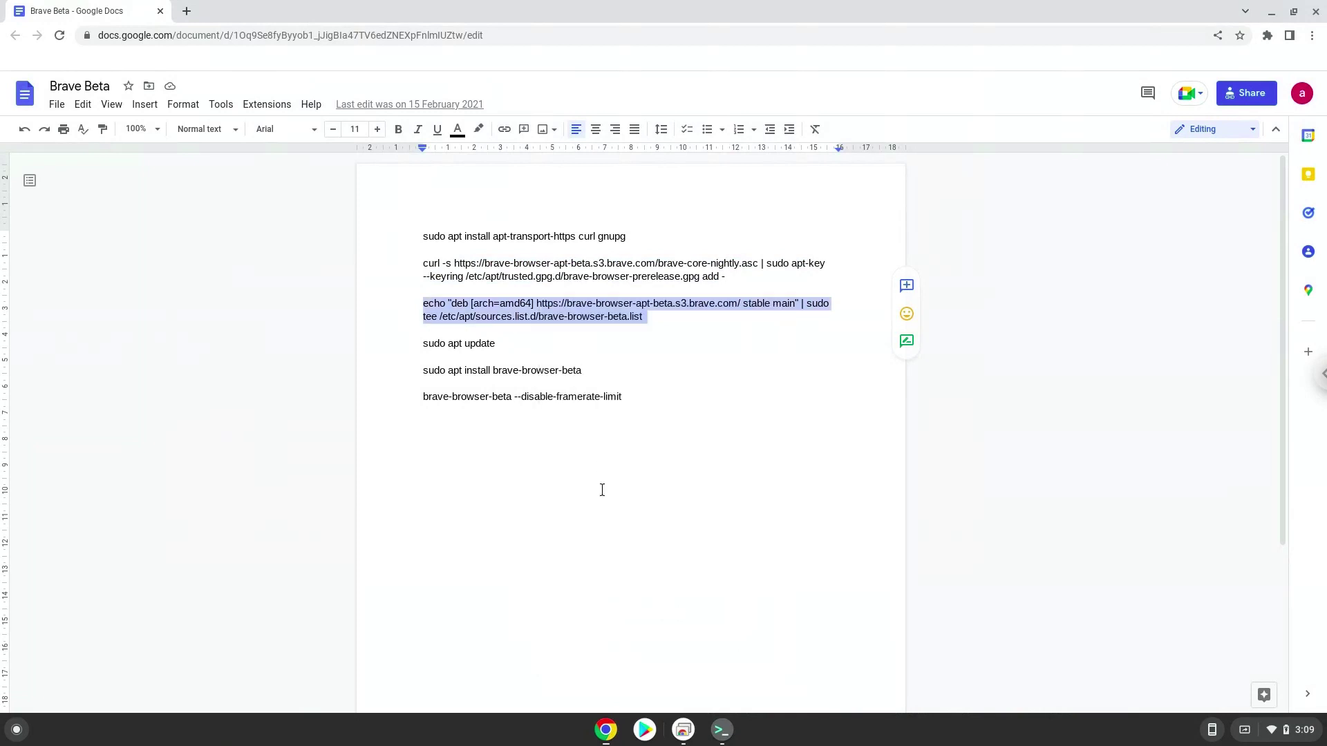
Paste and run the echo command in Terminal, writing brave-browser-beta.list.
left_click(723, 731)
key("ctrl+shift+v")
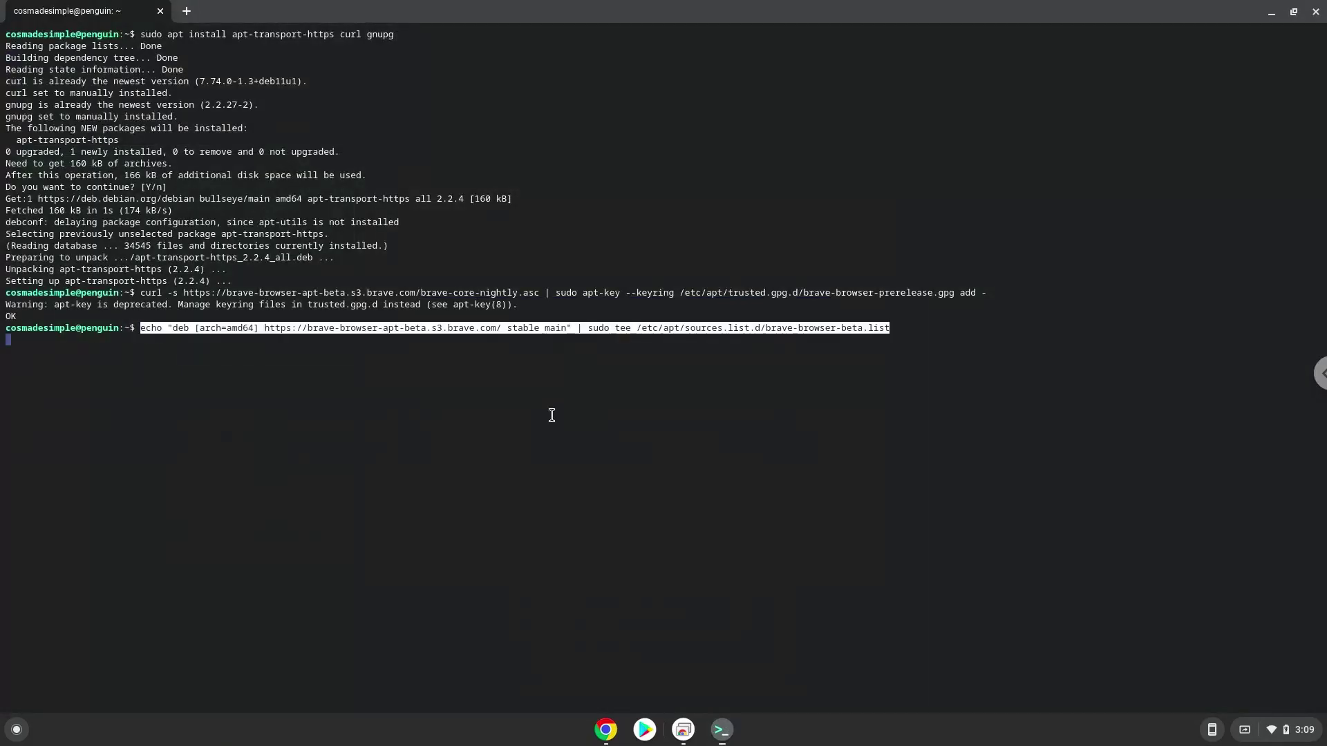
key("Return")
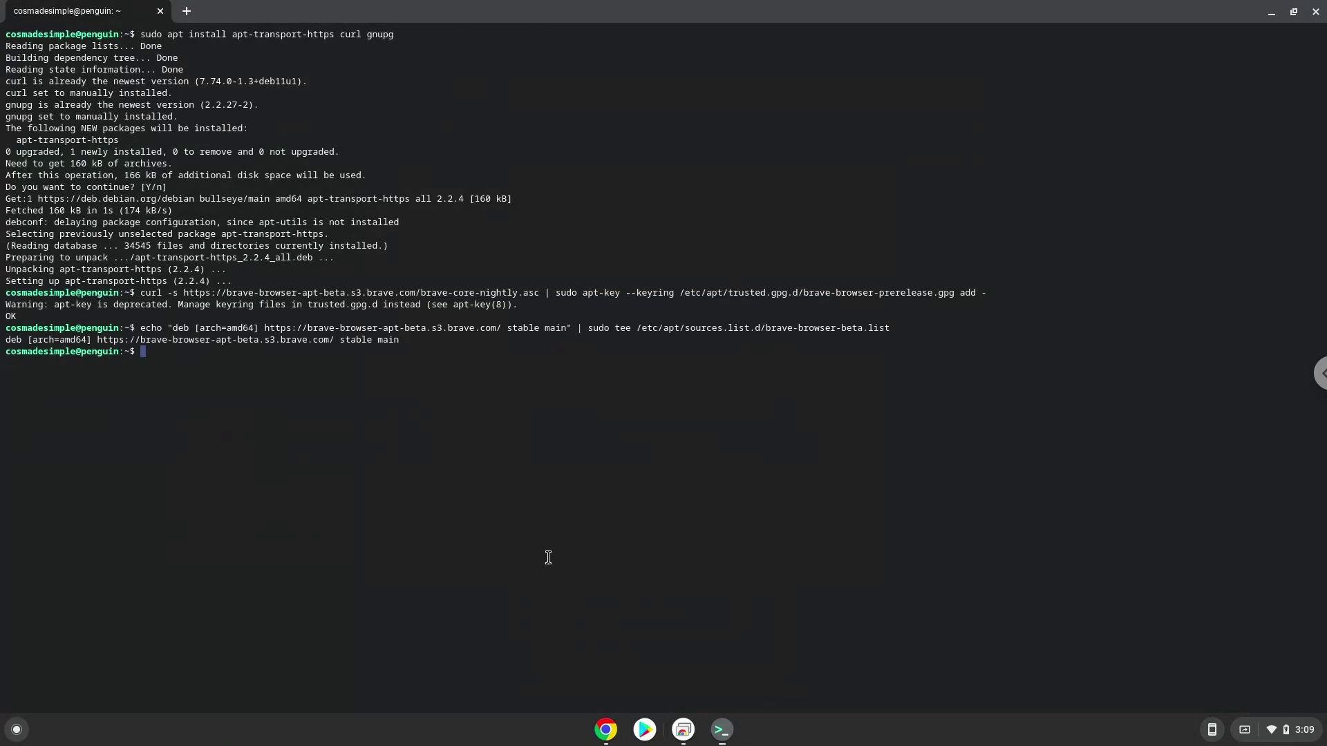
Return to the Brave Beta document and copy the 'sudo apt update' line.
left_click(605, 733)
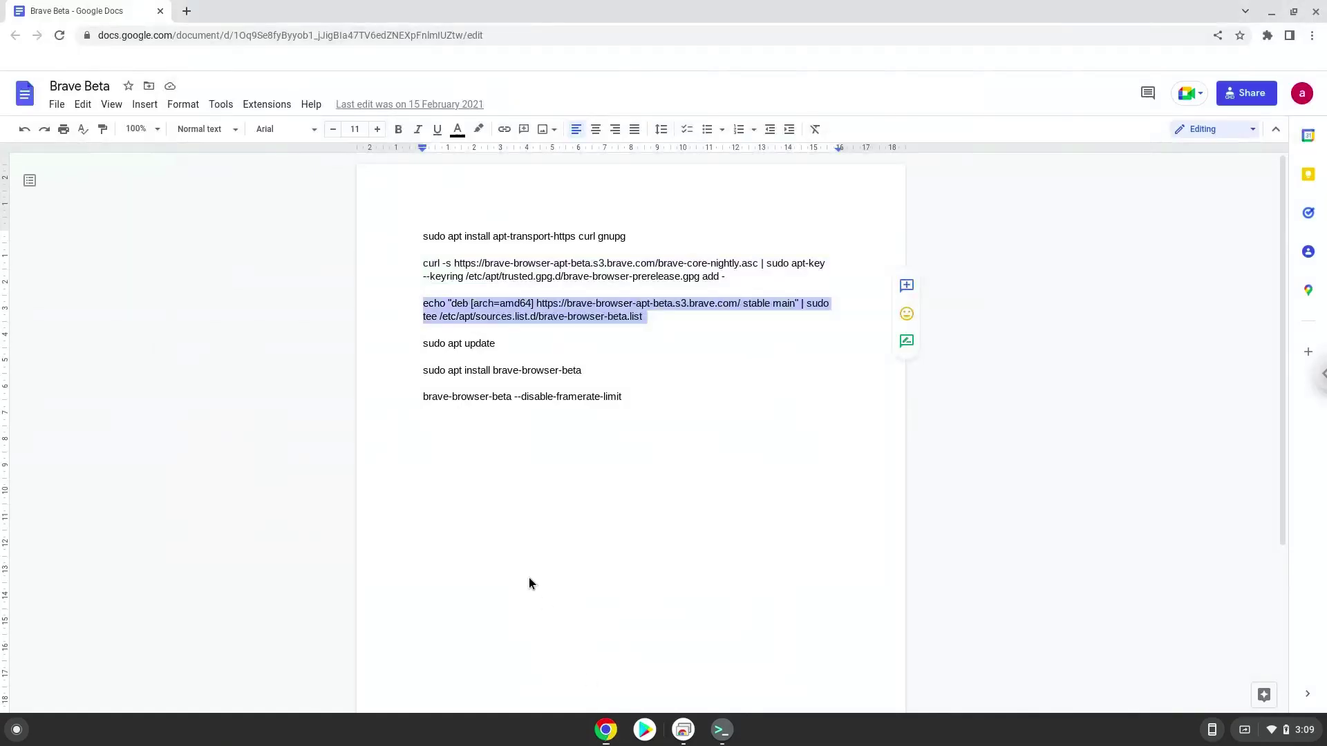
triple_click(440, 344)
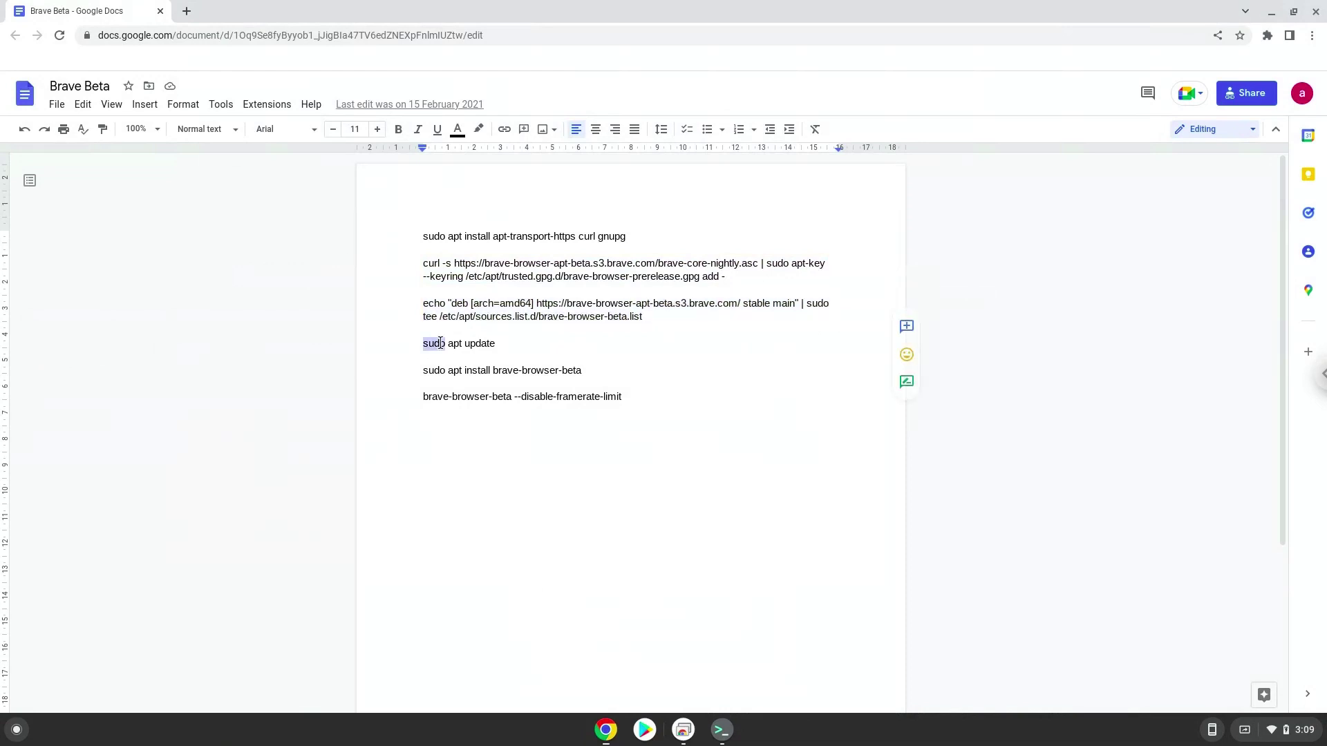
right_click(441, 343)
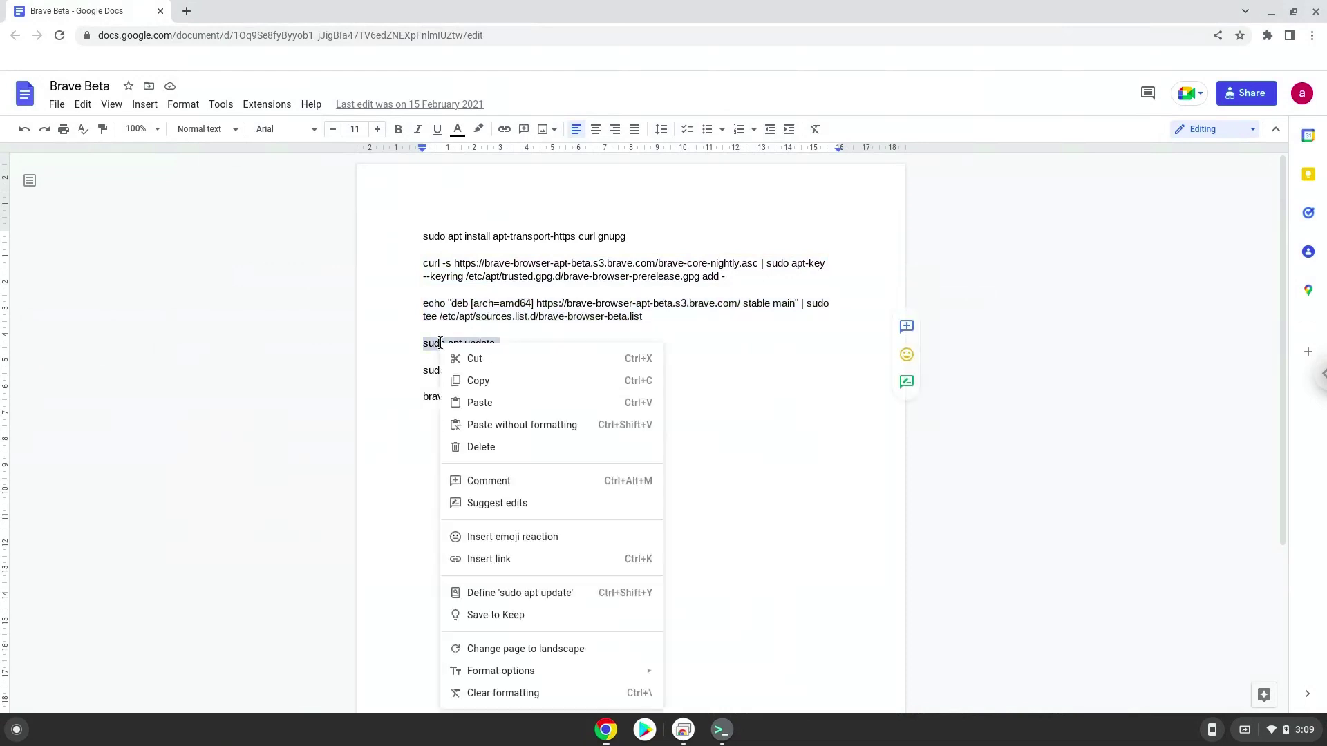
left_click(486, 382)
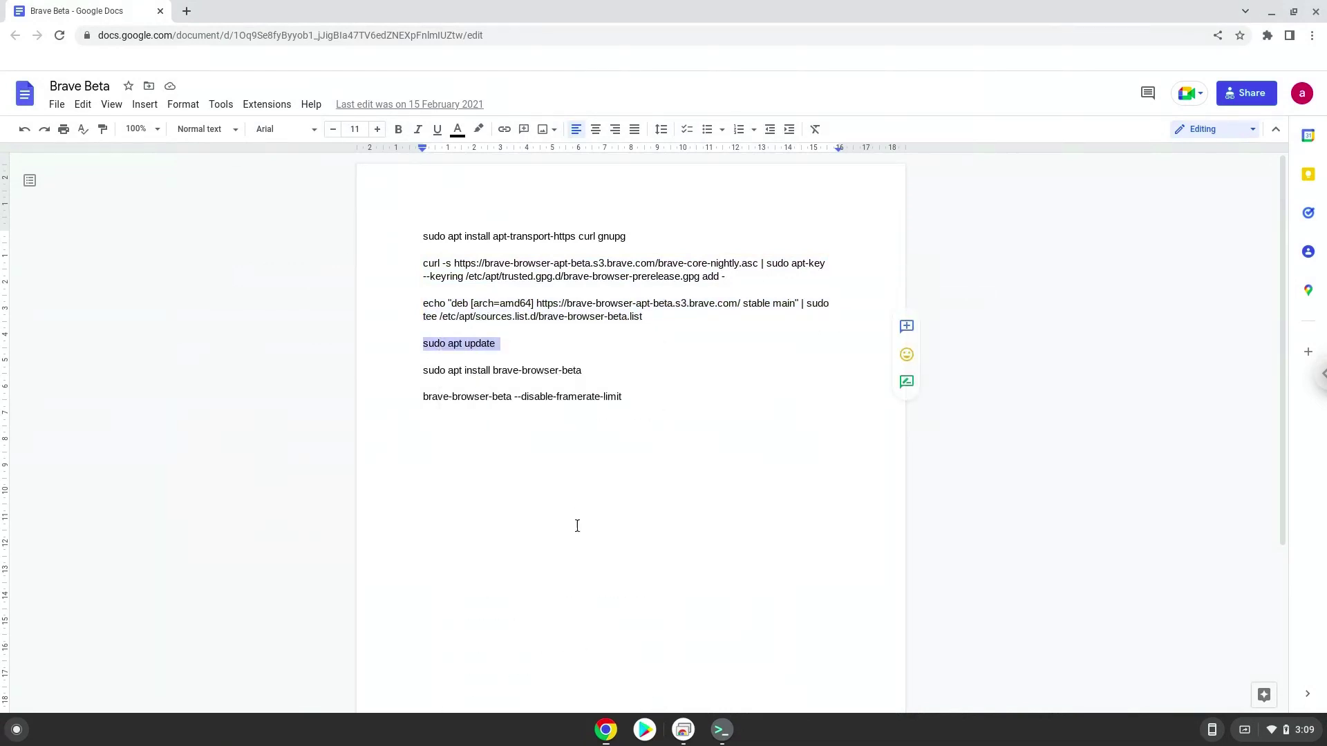
Paste 'sudo apt update' at the Terminal prompt and let it refresh the package lists.
left_click(727, 731)
right_click(437, 414)
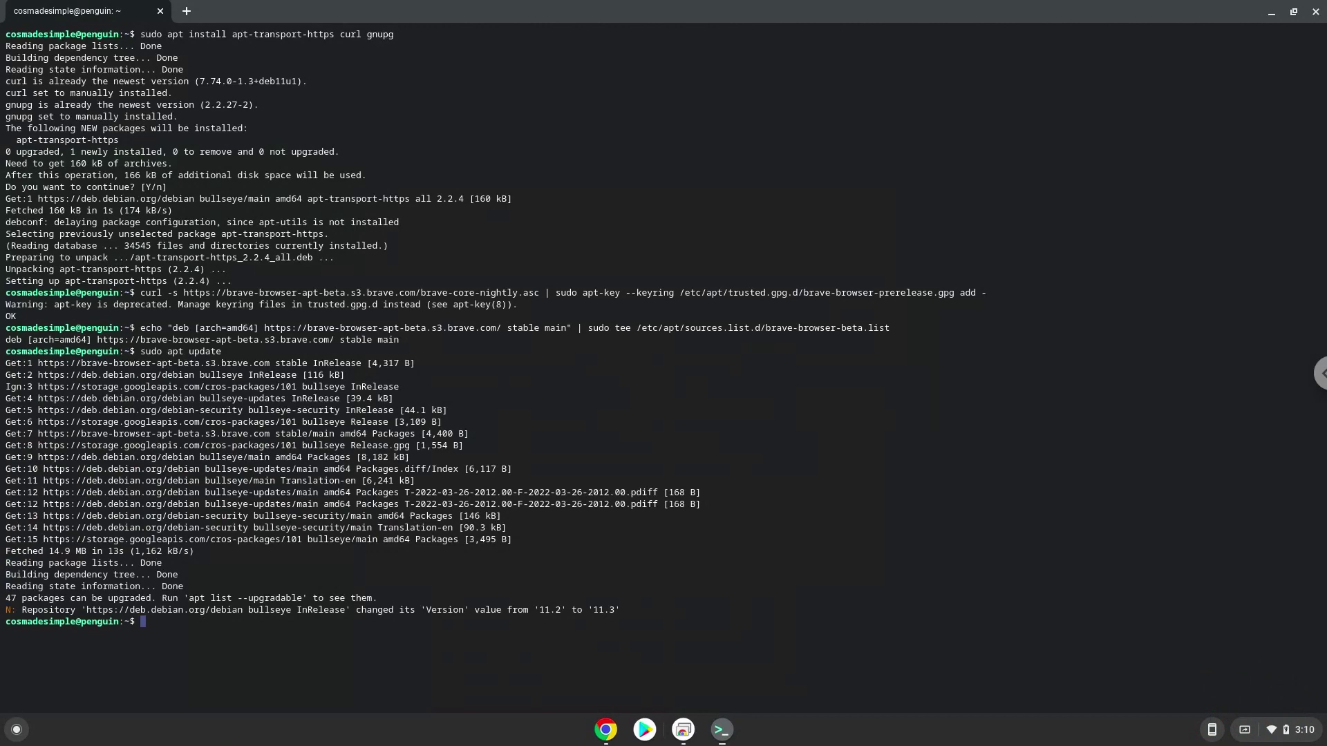
Return to the Brave Beta document and copy the 'sudo apt install brave-browser-beta' line.
left_click(597, 732)
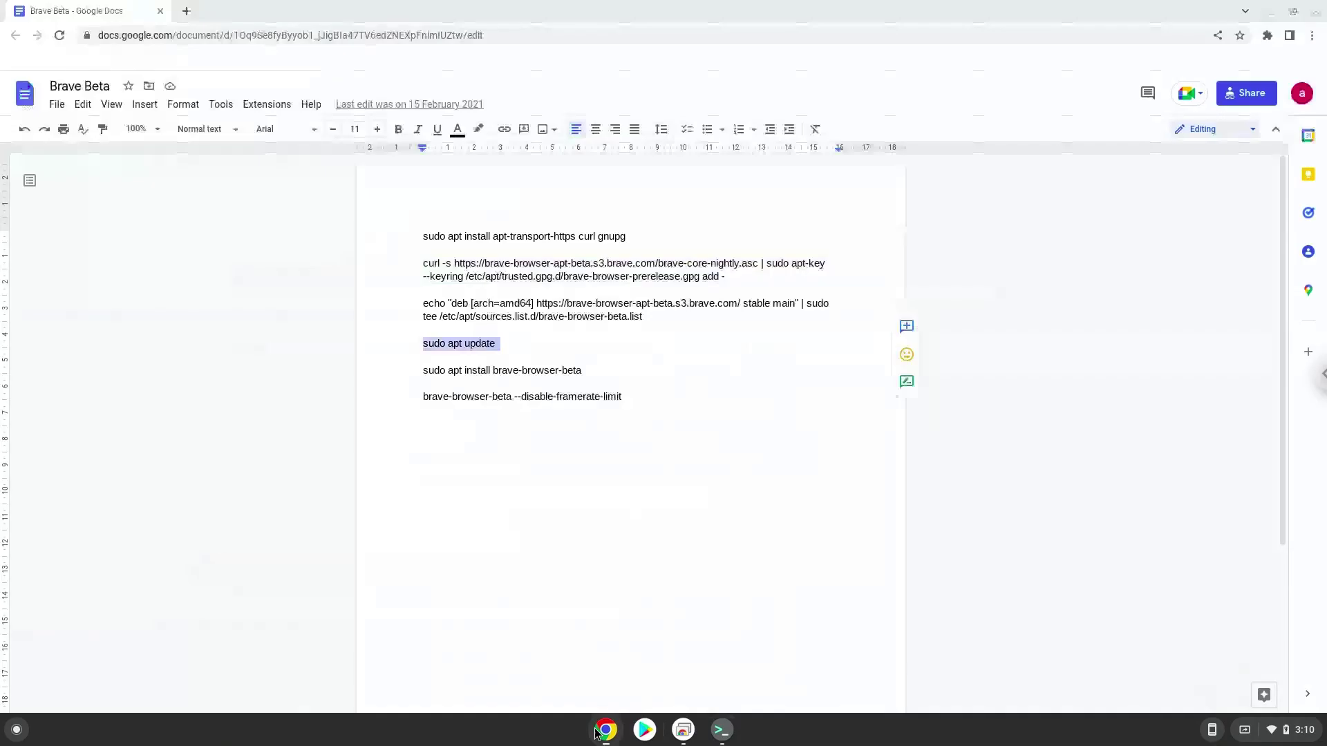
triple_click(503, 369)
right_click(504, 369)
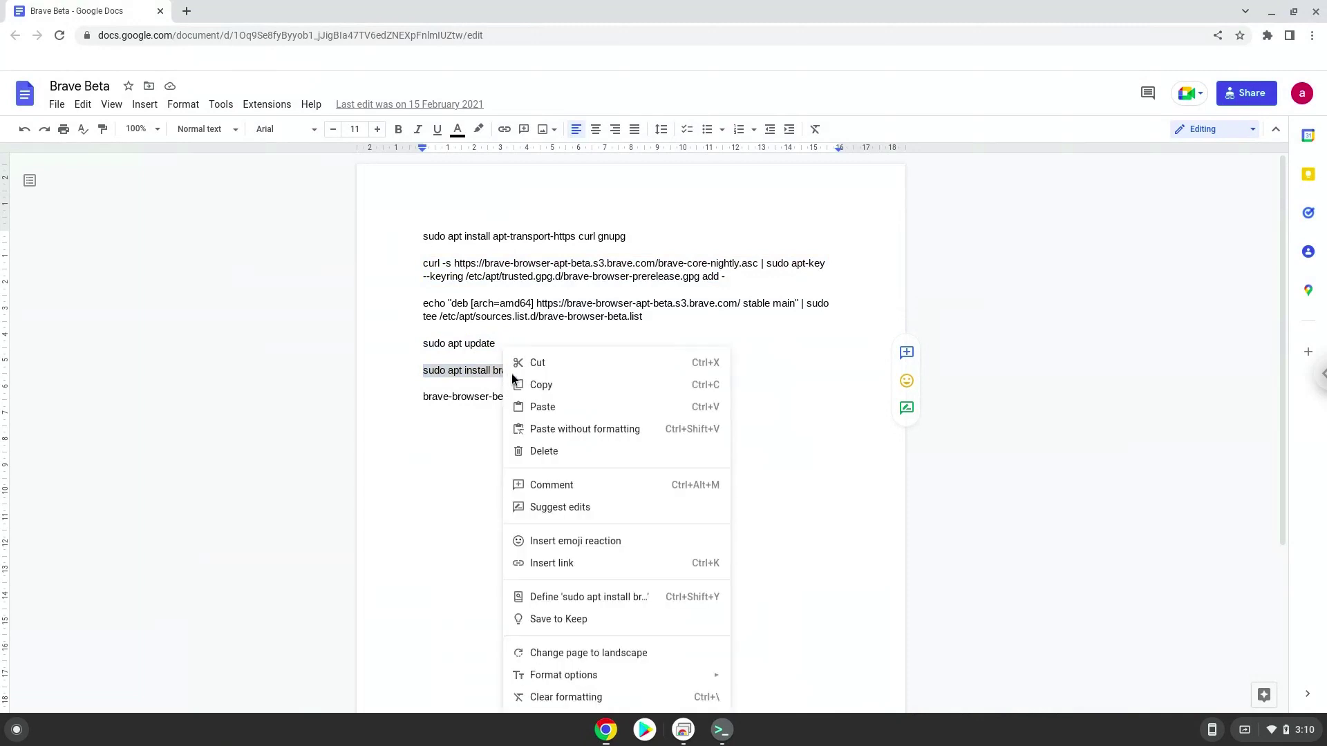
left_click(523, 384)
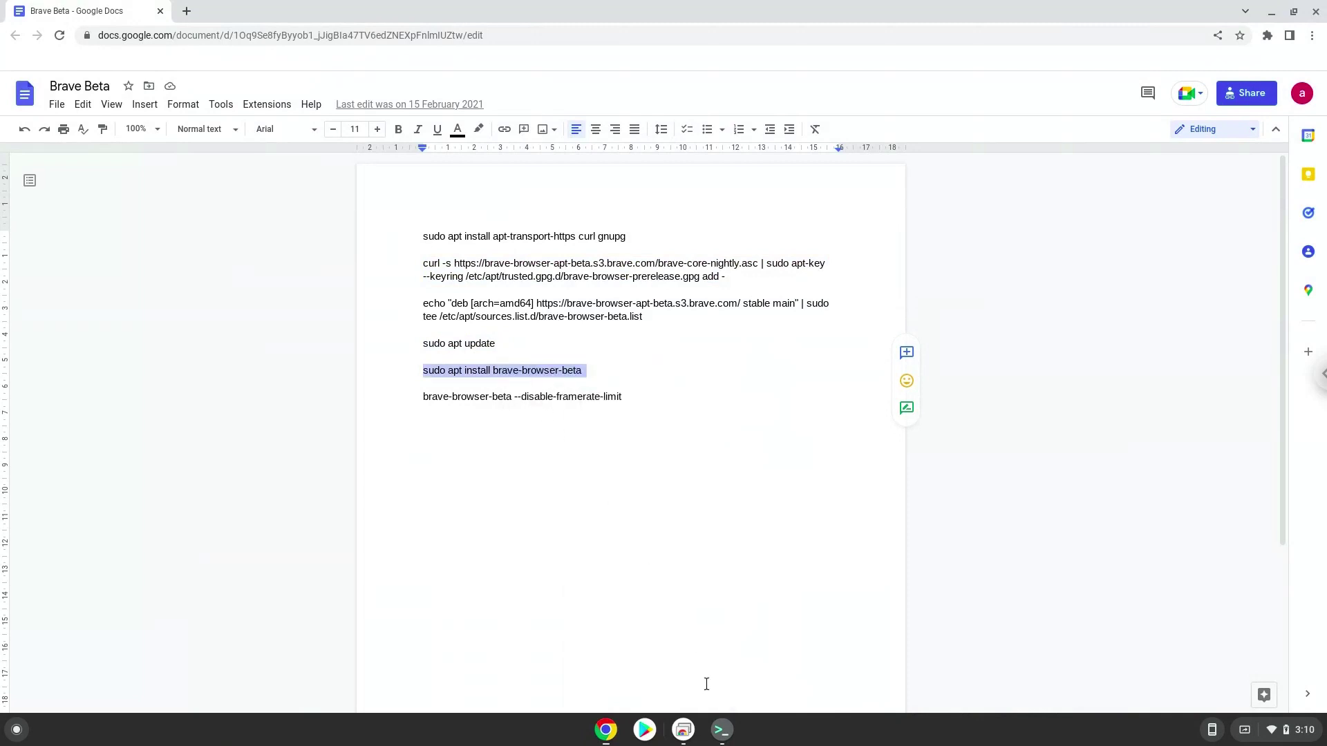
Paste and run the brave-browser-beta install command in Terminal, confirming the listed packages.
left_click(722, 729)
right_click(618, 478)
key("Return")
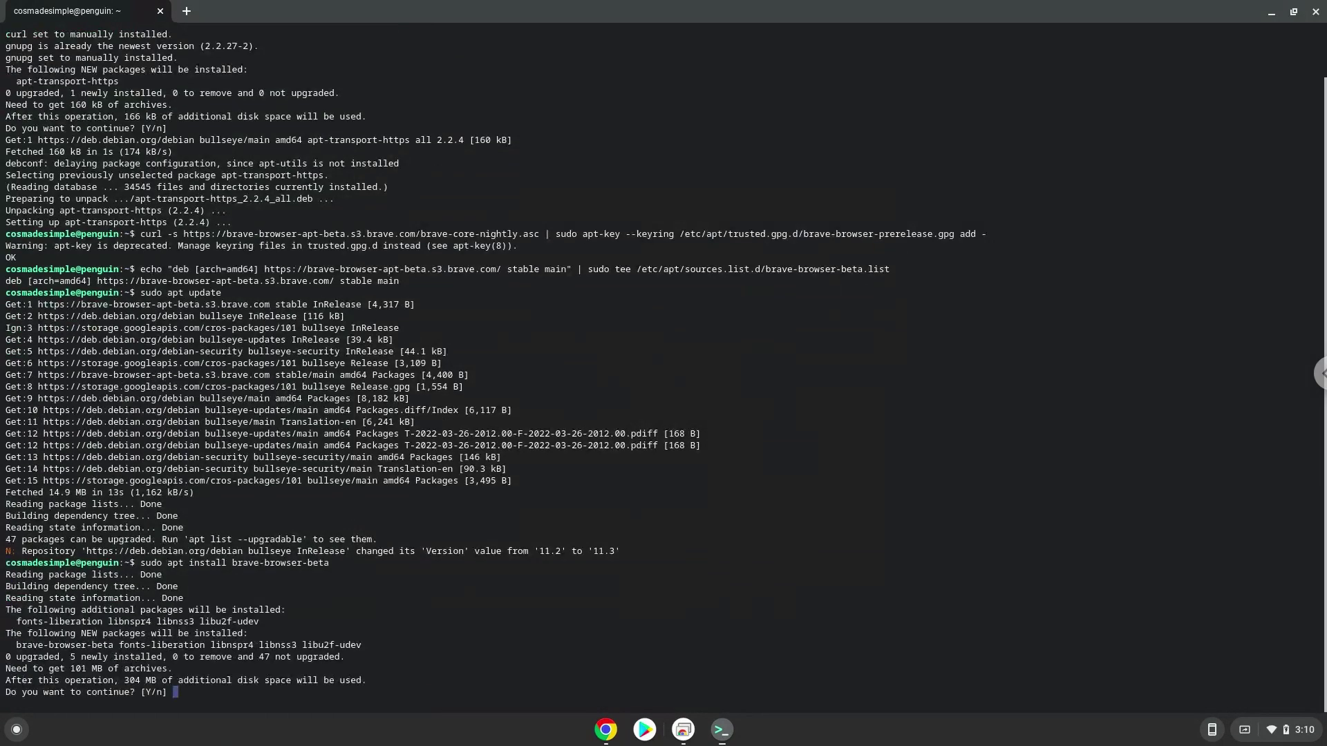
key("Return")
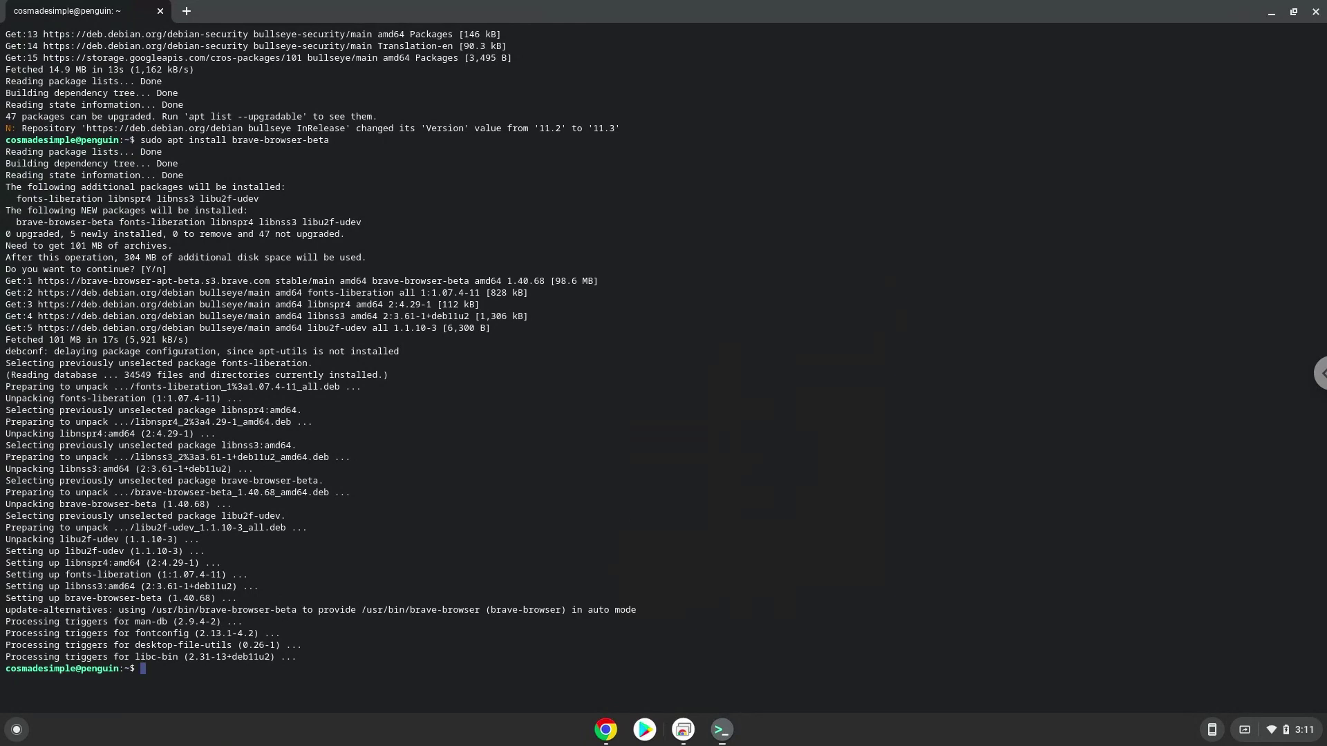
Copy the 'brave-browser-beta --disable-framerate-limit' line from the Brave Beta document.
left_click(605, 730)
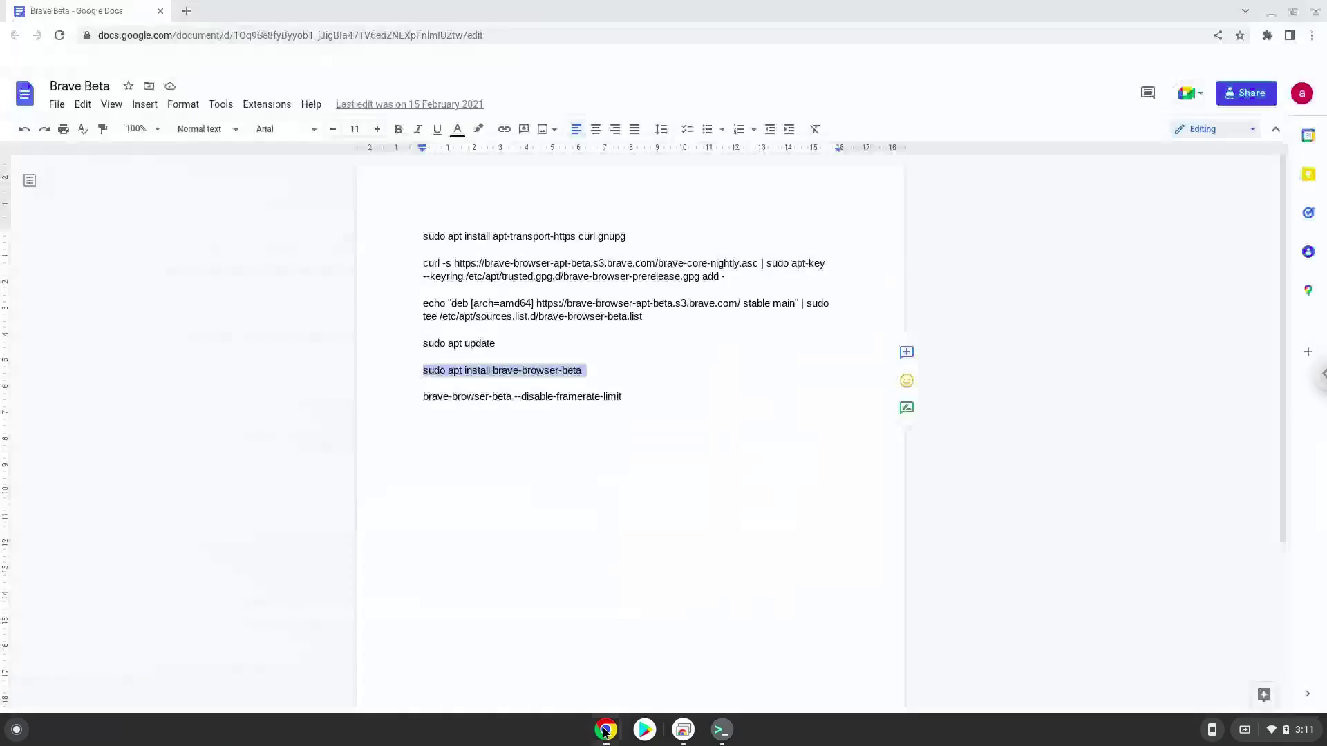
triple_click(467, 394)
right_click(467, 393)
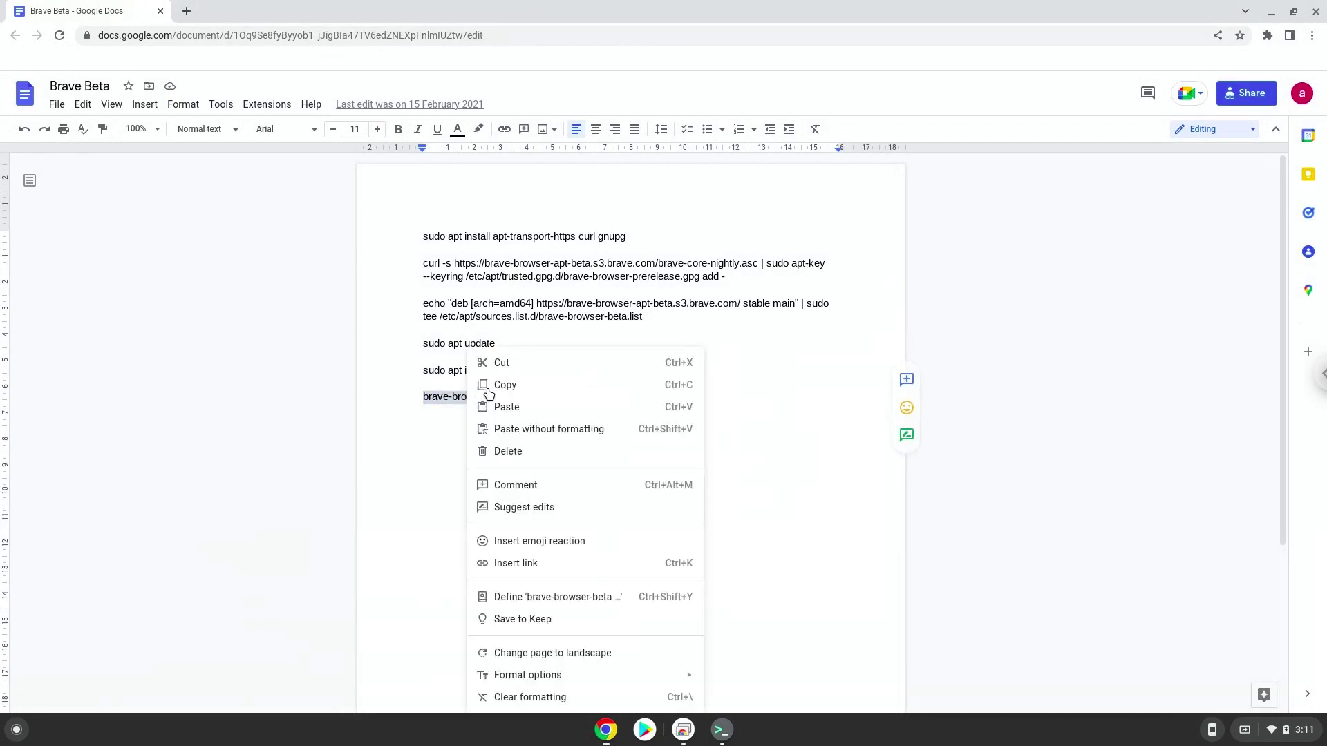
left_click(492, 388)
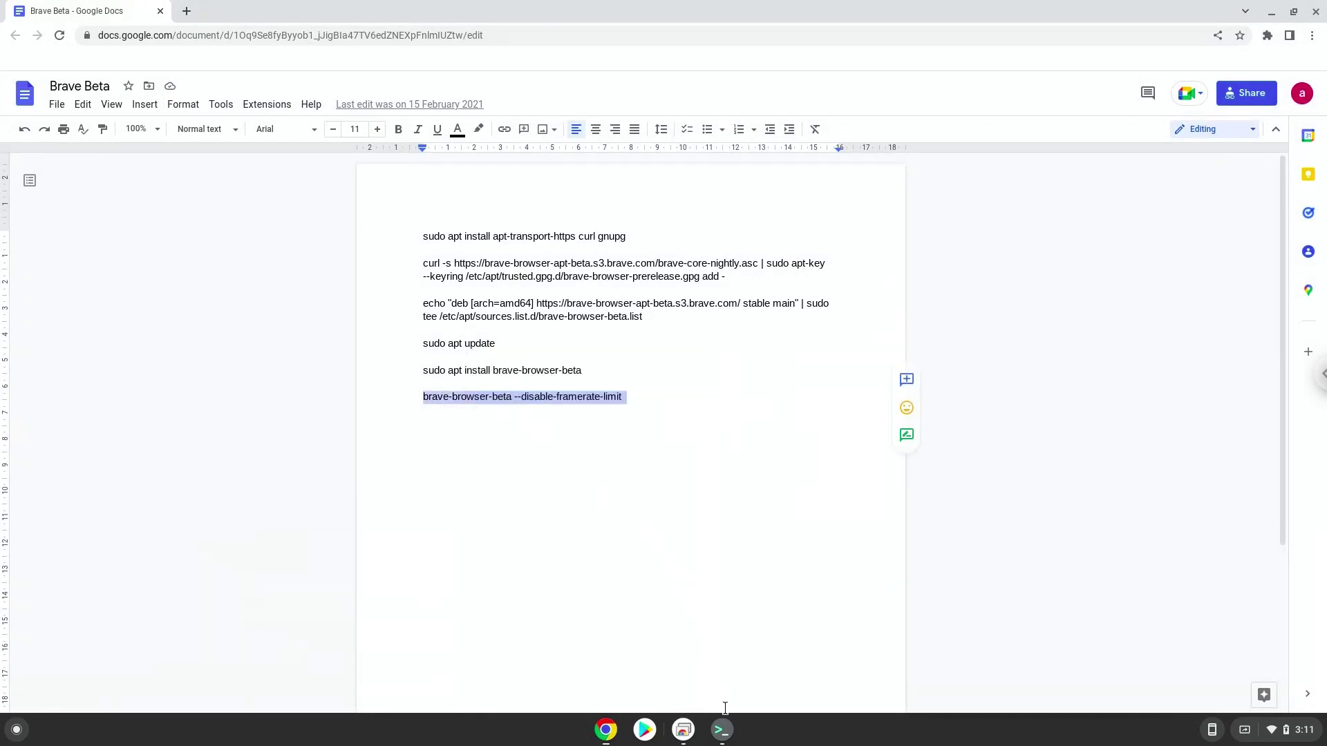
Run 'brave-browser-beta --disable-framerate-limit' in Terminal, then minimise the terminal window.
left_click(723, 730)
right_click(525, 470)
key("Return")
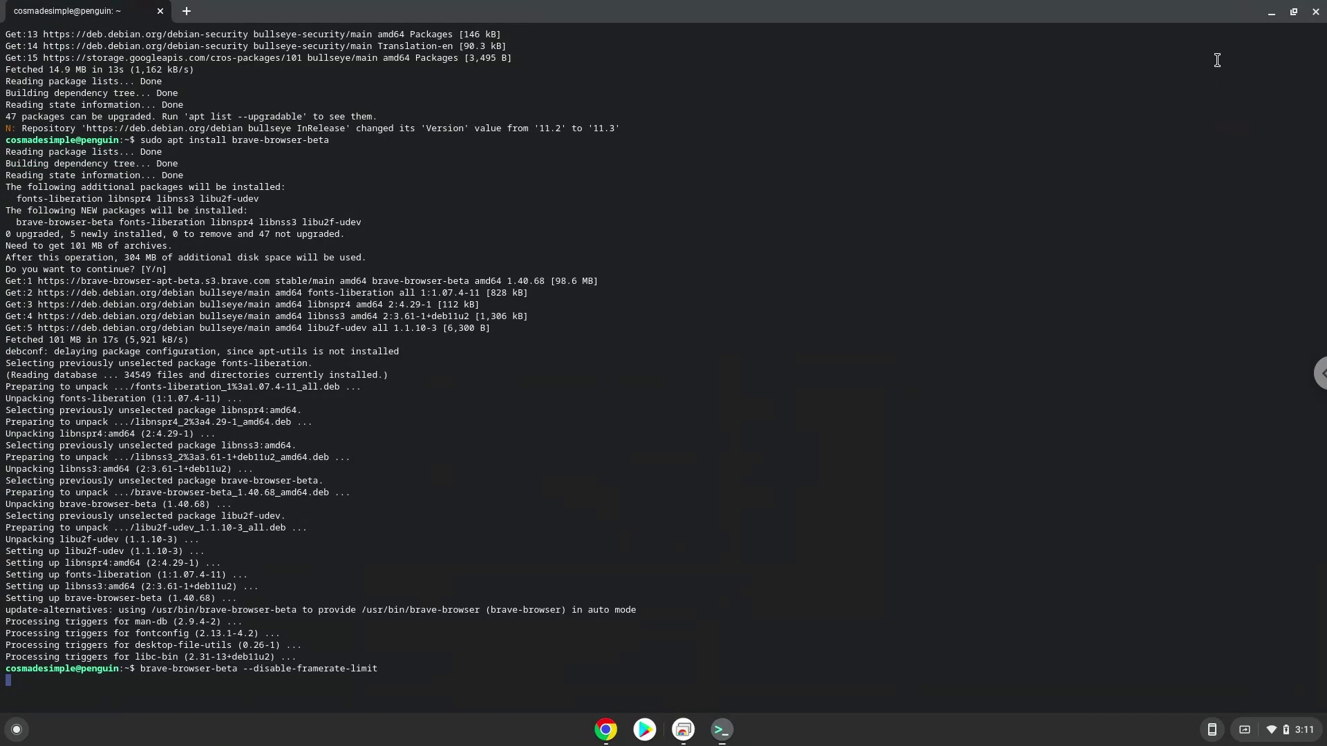
left_click(1274, 12)
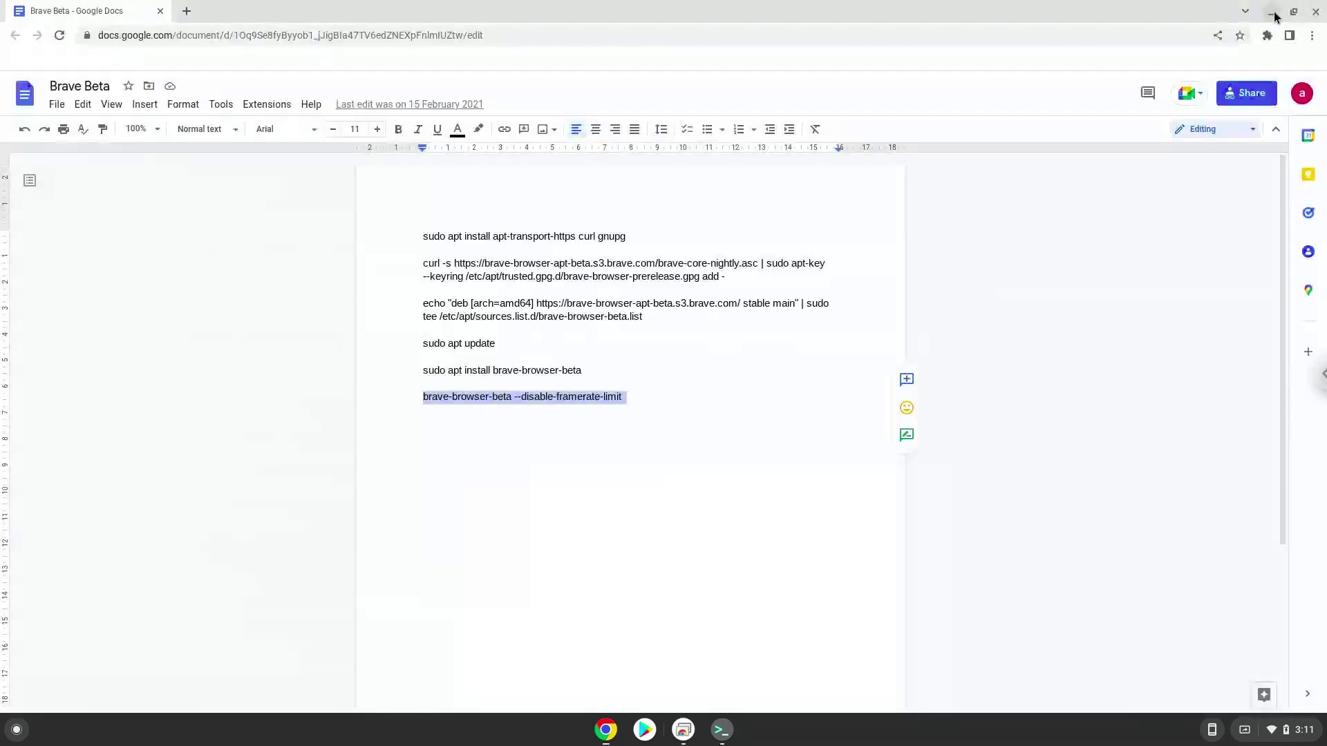
Close Google Docs, maximise Brave's Welcome to Brave page, then close Brave.
left_click(1315, 13)
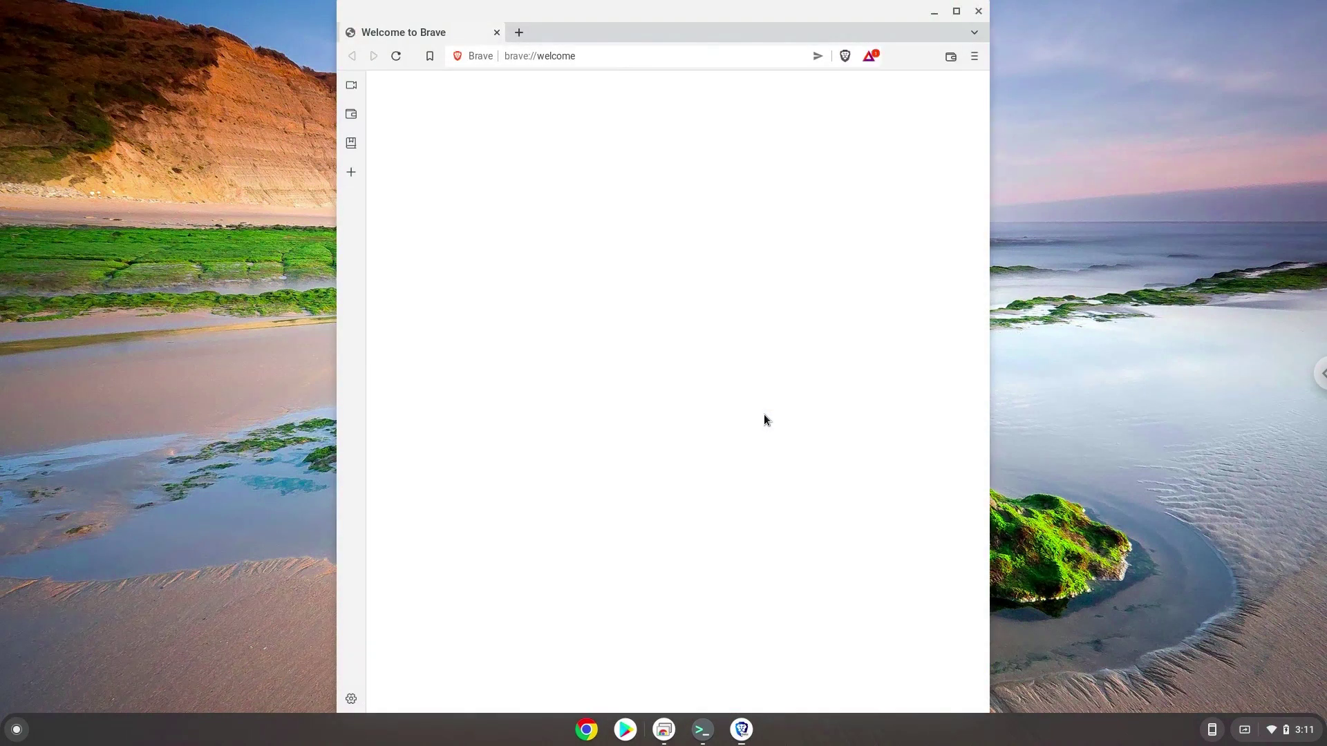
double_click(662, 14)
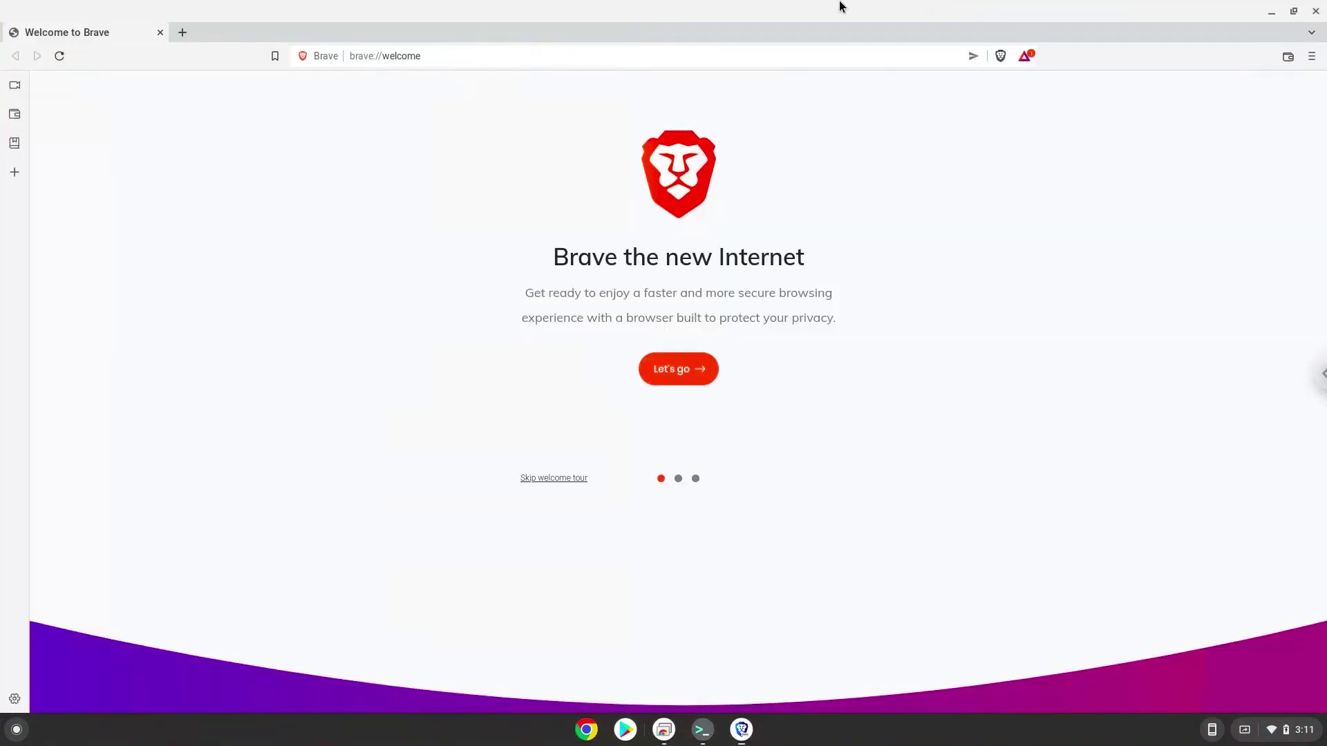
left_click(1316, 11)
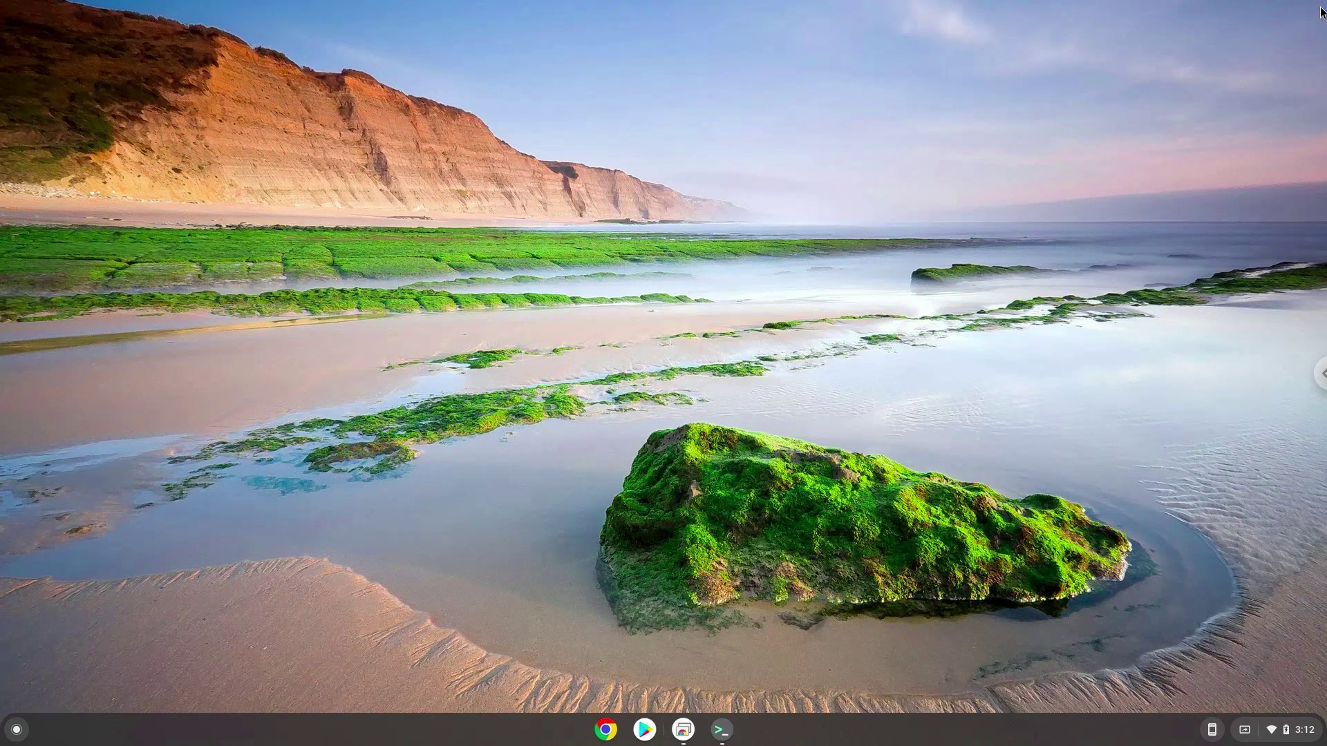
Bring the Terminal window back and close it, raising the 'Leave app?' prompt.
left_click(726, 739)
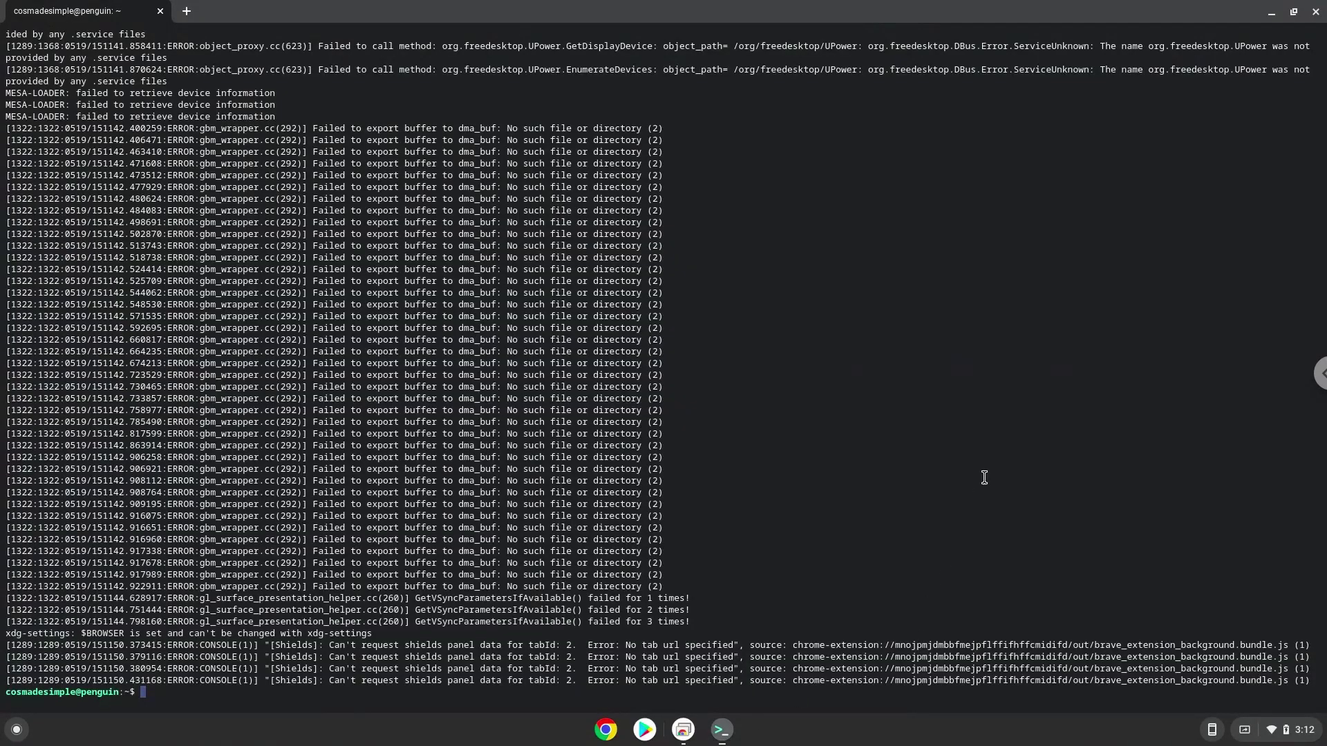
left_click(1315, 12)
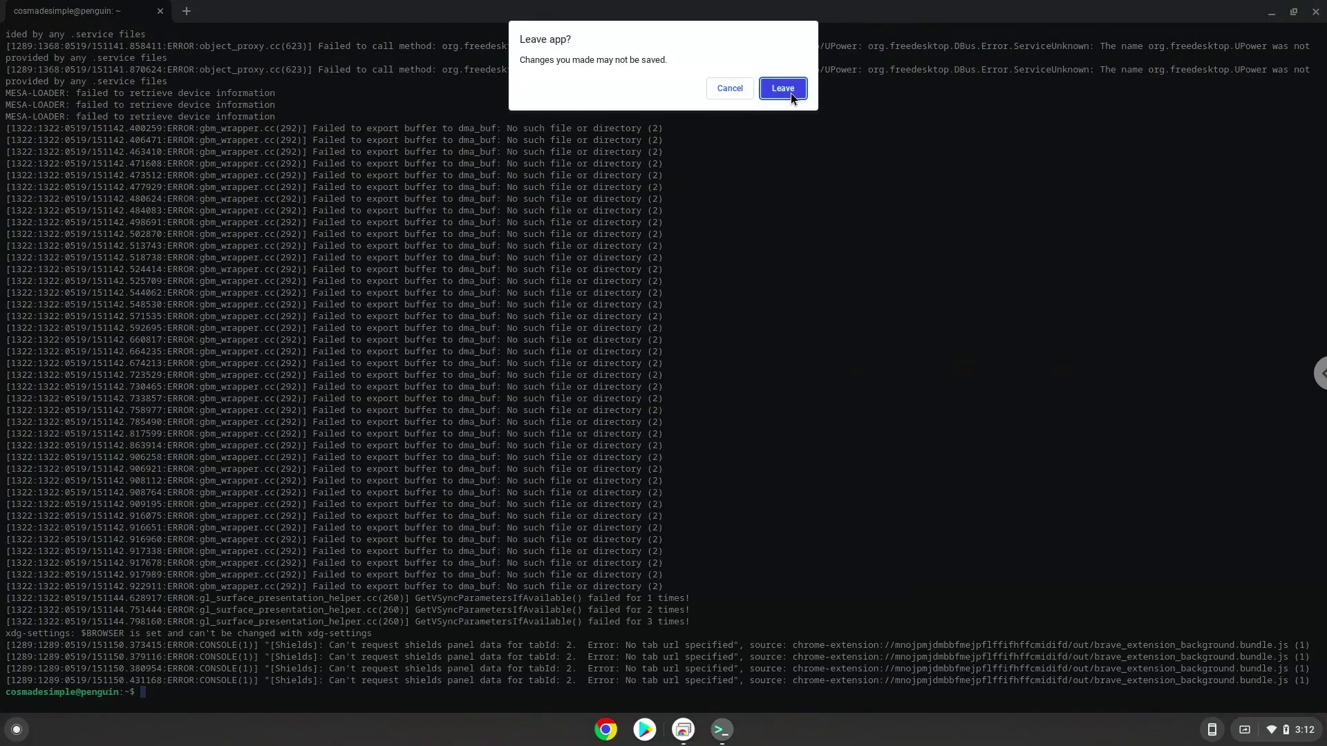
Confirm leaving Terminal, then start Brave Web Browser (beta) from the launcher's Linux apps folder.
left_click(791, 92)
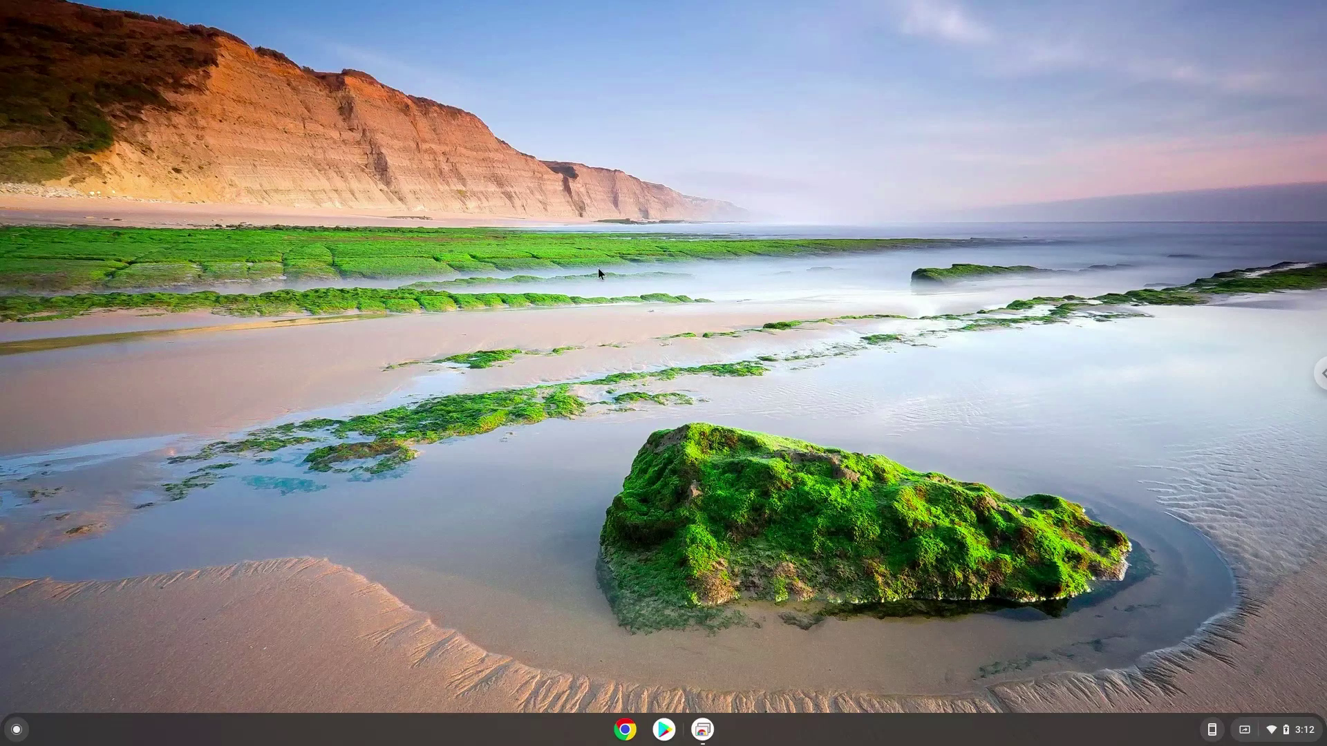
left_click(17, 730)
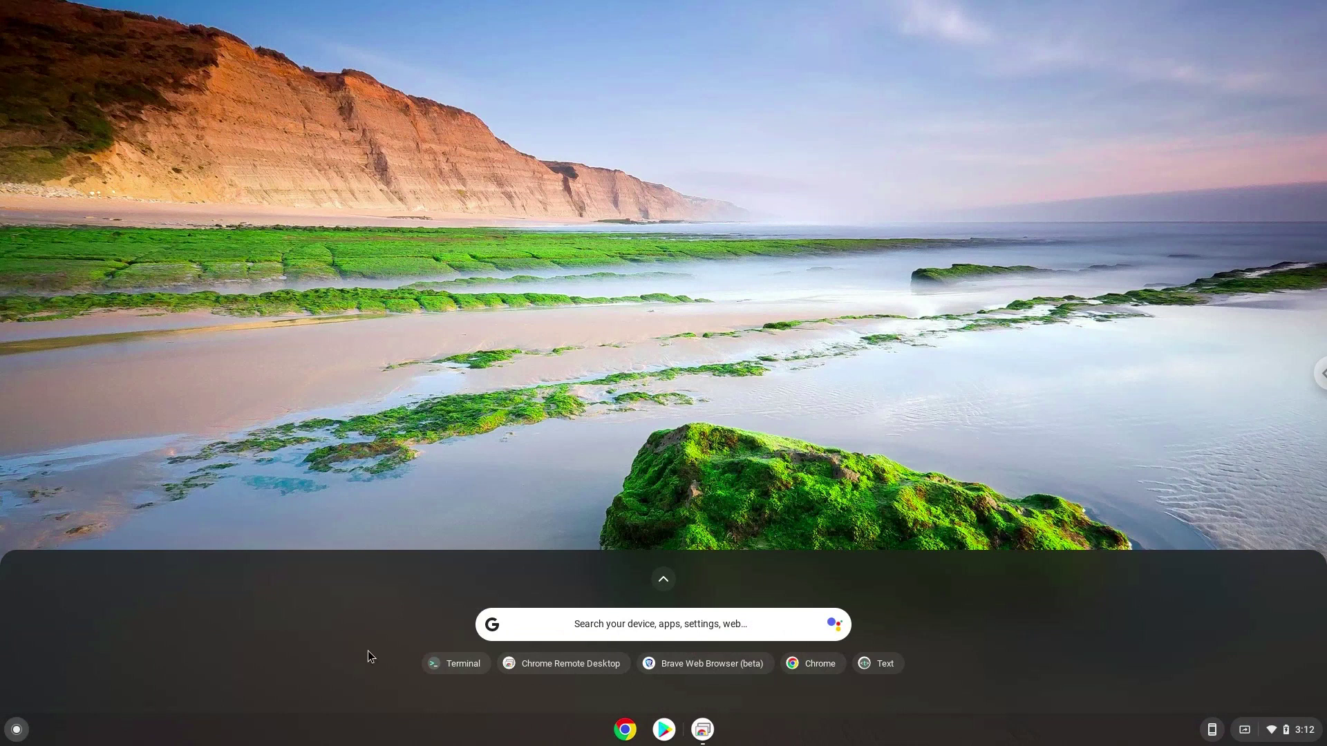
left_click(660, 580)
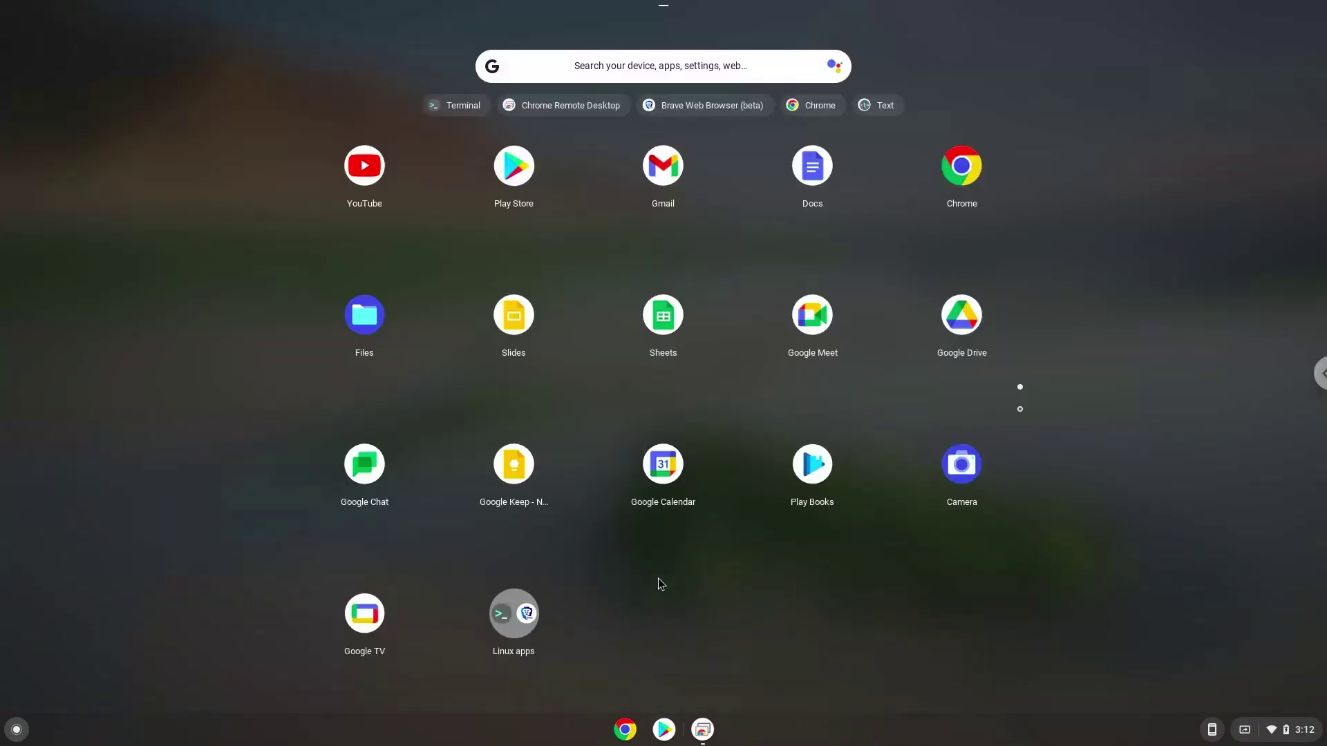
left_click(514, 626)
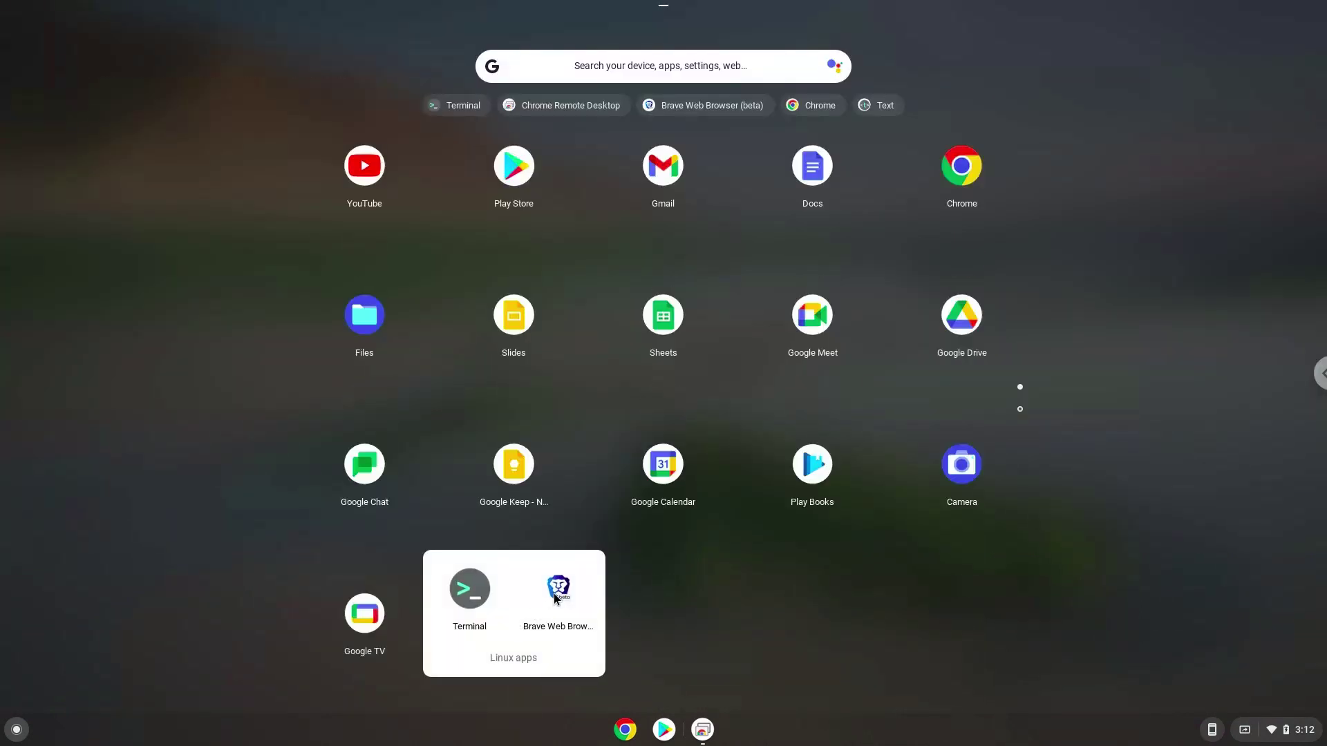
left_click(556, 591)
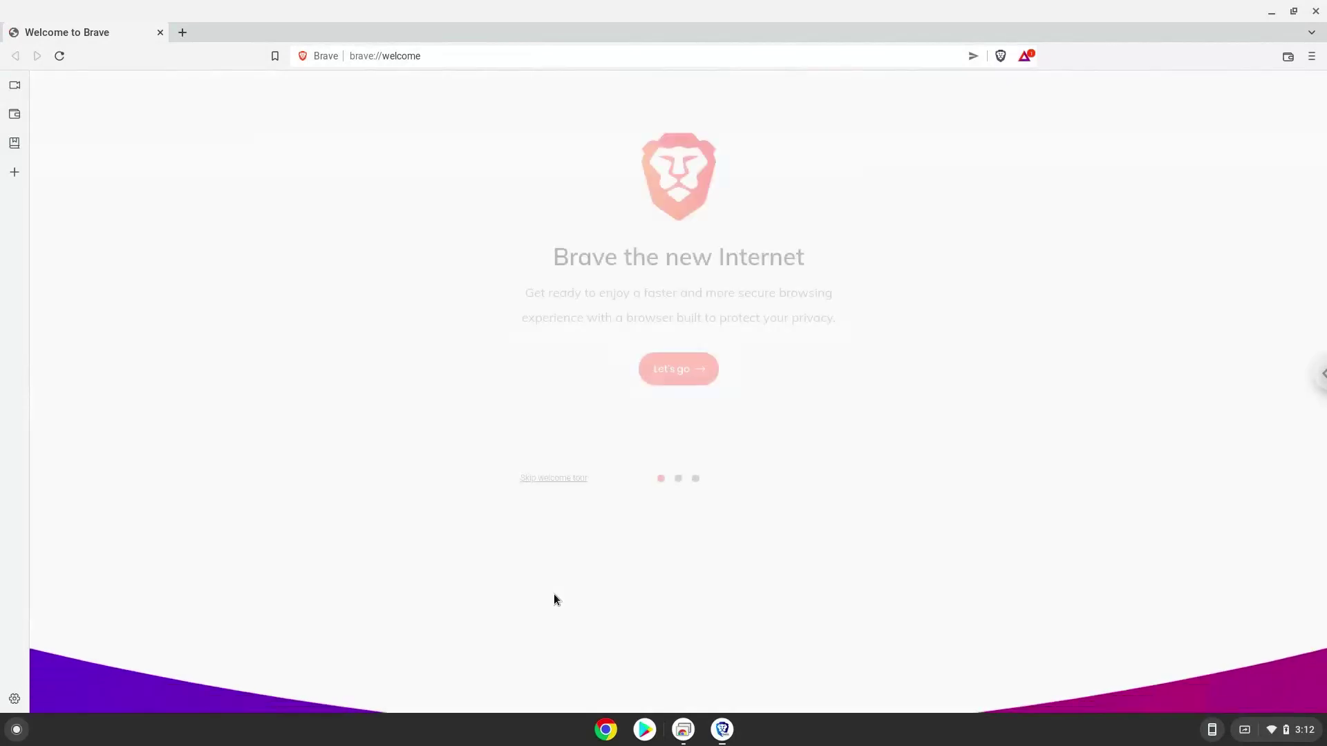
Choose 'Skip welcome tour' on Brave's welcome page to open a New Tab.
left_click(553, 478)
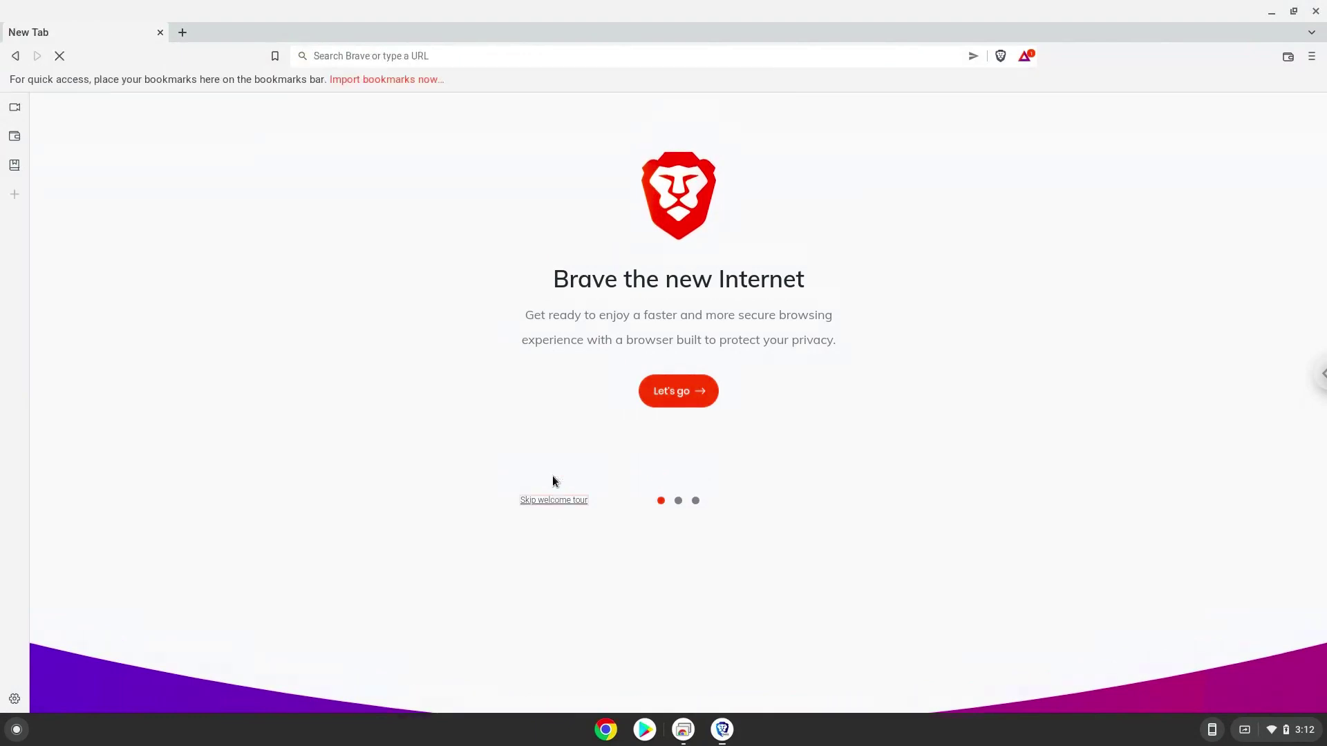